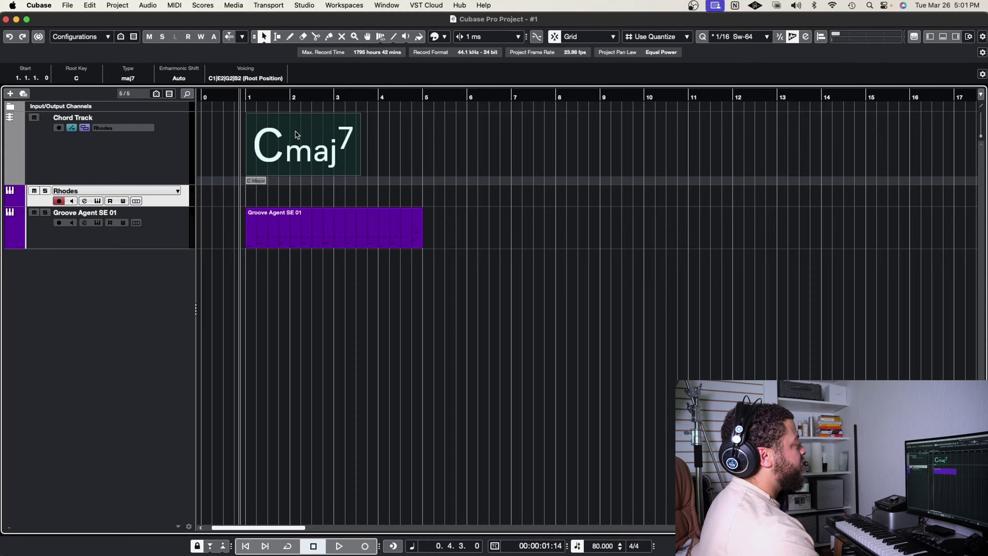
Add a chord event at bar 2 and assign it Fmaj7 from the Chord Assistant's proximity suggestions.
left_click_drag(381, 152, 306, 158)
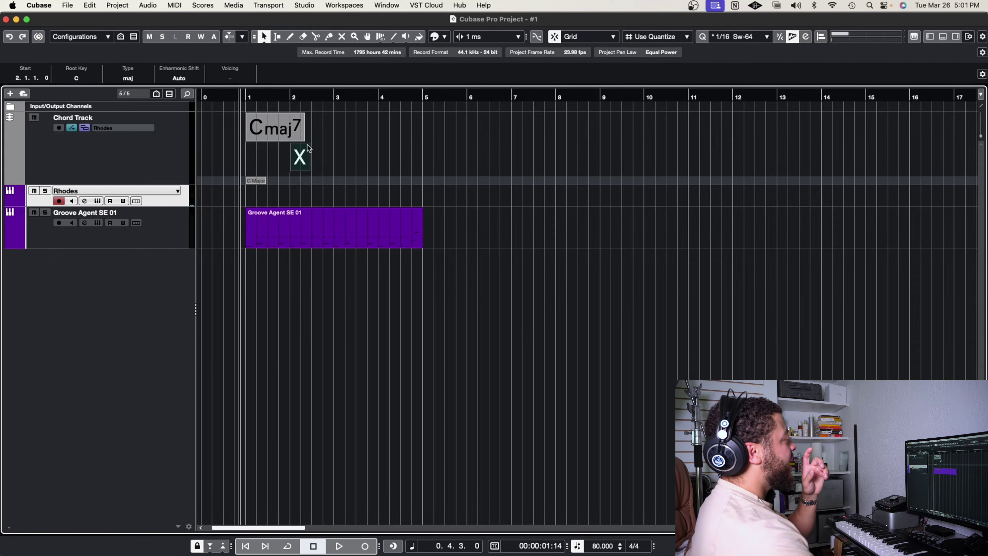
double_click(306, 153)
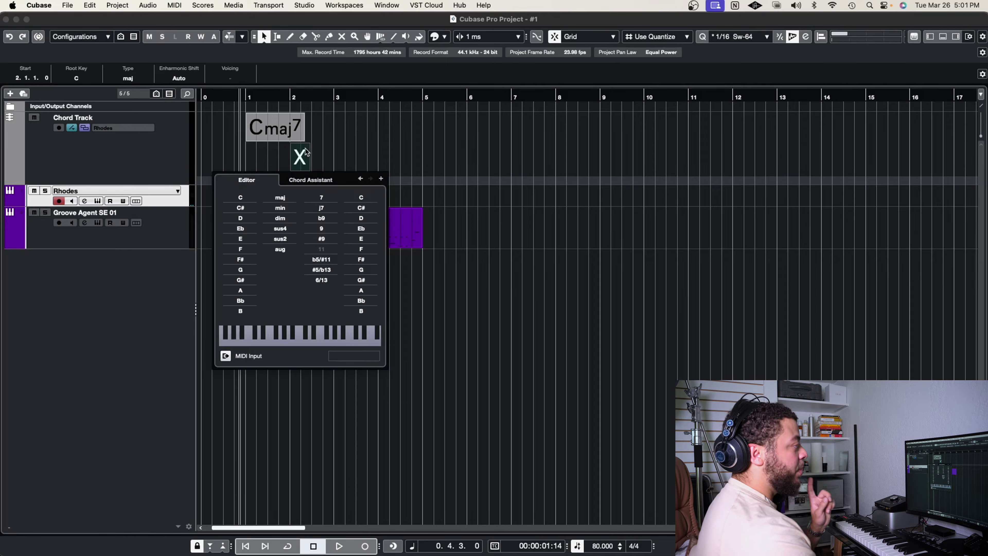
left_click(311, 181)
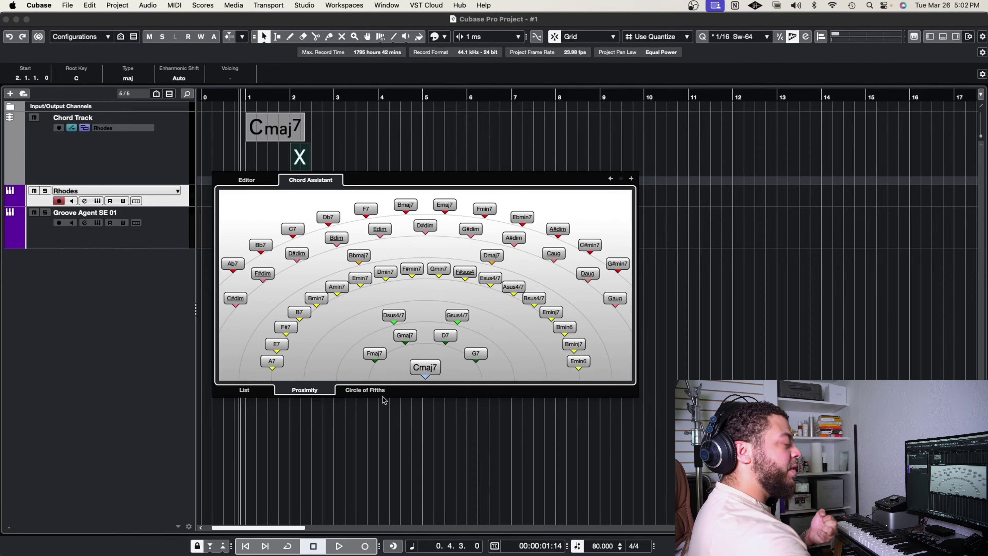
left_click(375, 353)
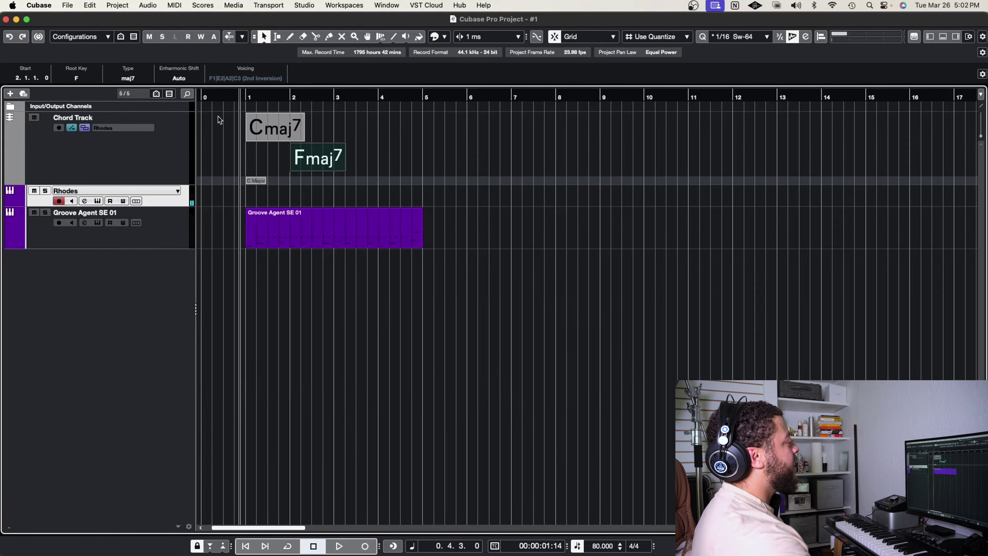
Play the first two chords with the drums, starting from just before bar 1.
left_click(223, 97)
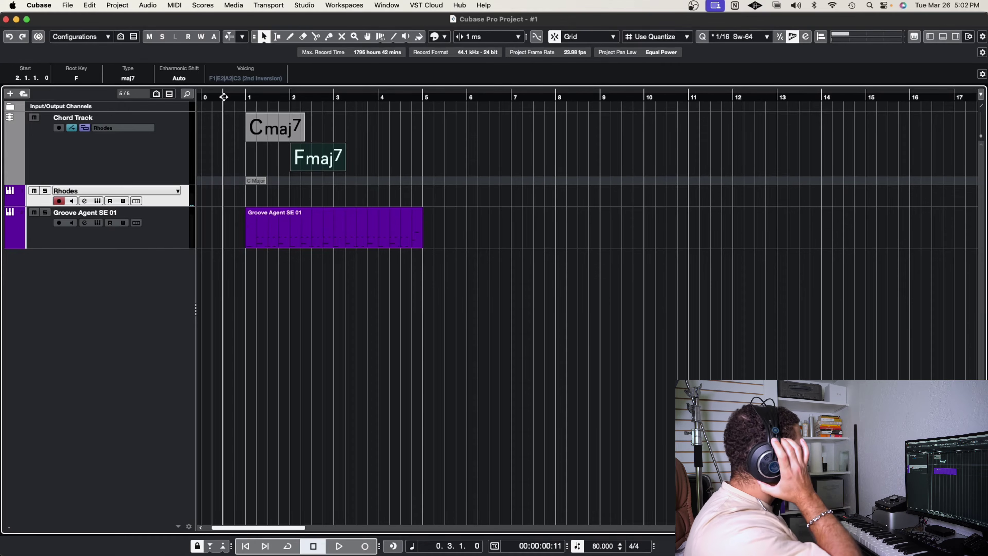
key("space")
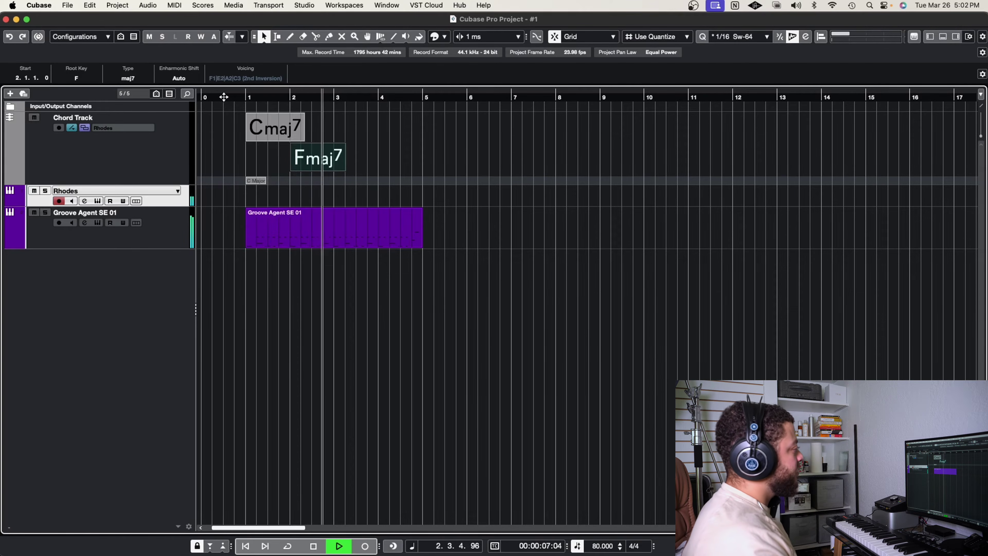
key("space")
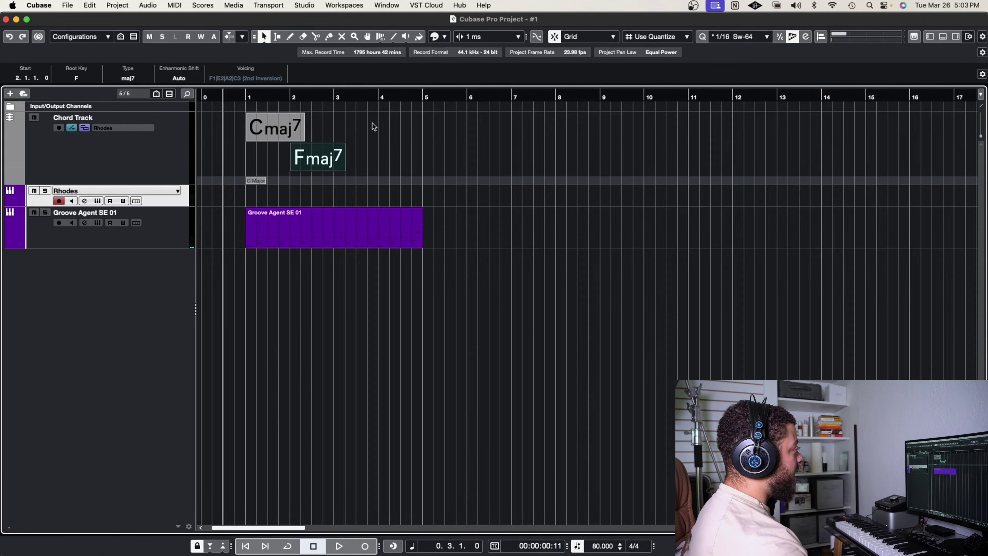
Add a chord event at bar 3 and assign it Gsus4/7 from the Chord Assistant's proximity suggestions.
left_click(341, 123)
double_click(342, 131)
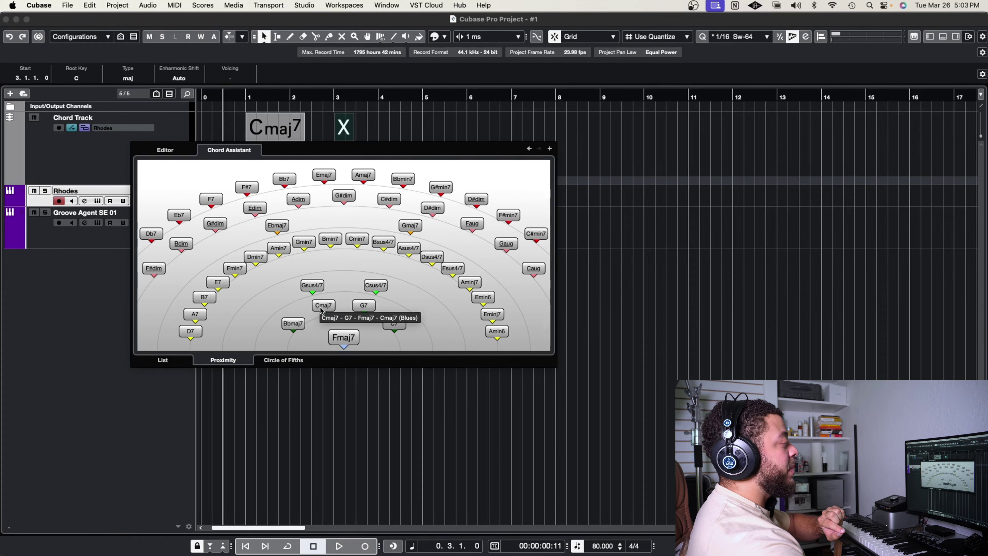
left_click(320, 289)
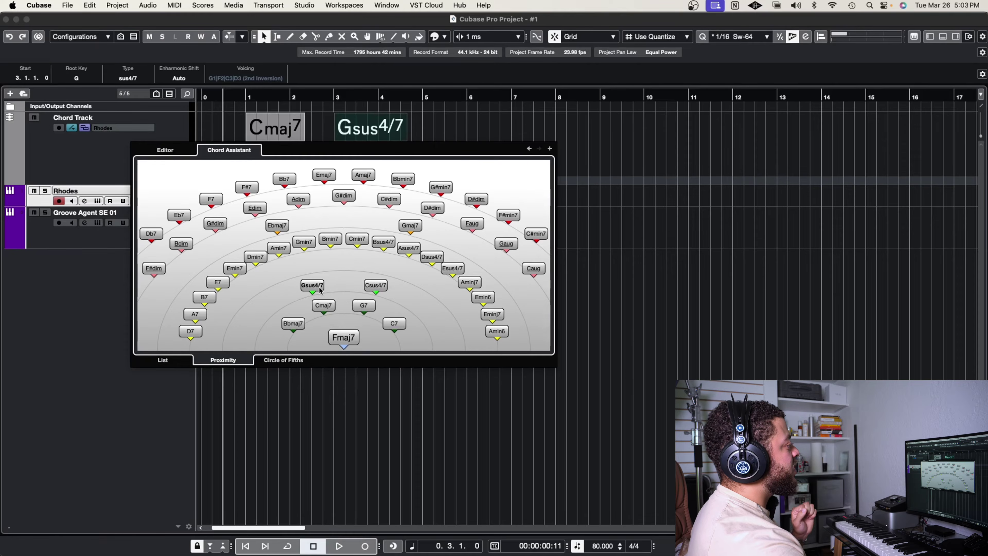
left_click(450, 130)
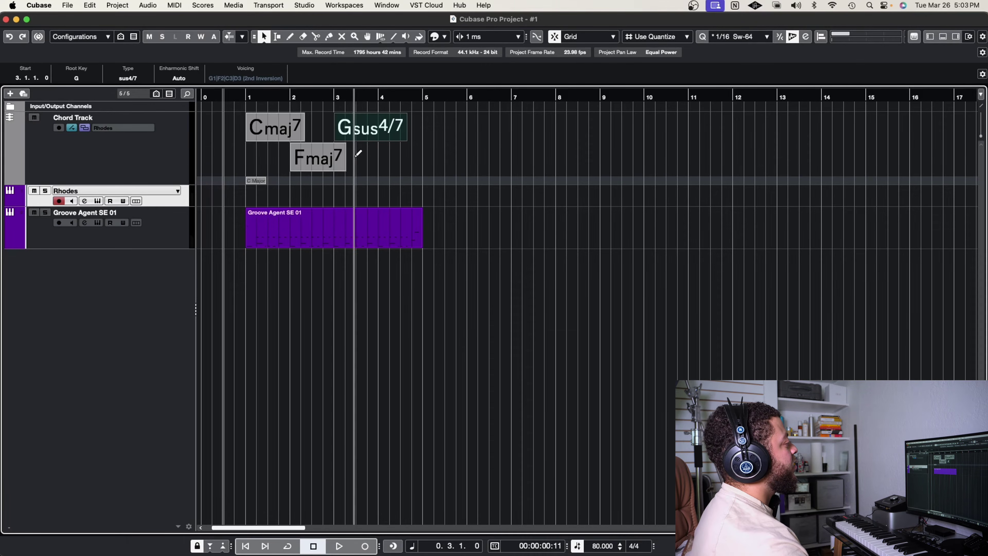
Add a chord event on beat 3 of bar 3 and assign it G7 from the proximity suggestions.
left_click(358, 153)
left_click_drag(372, 158, 372, 154)
double_click(373, 153)
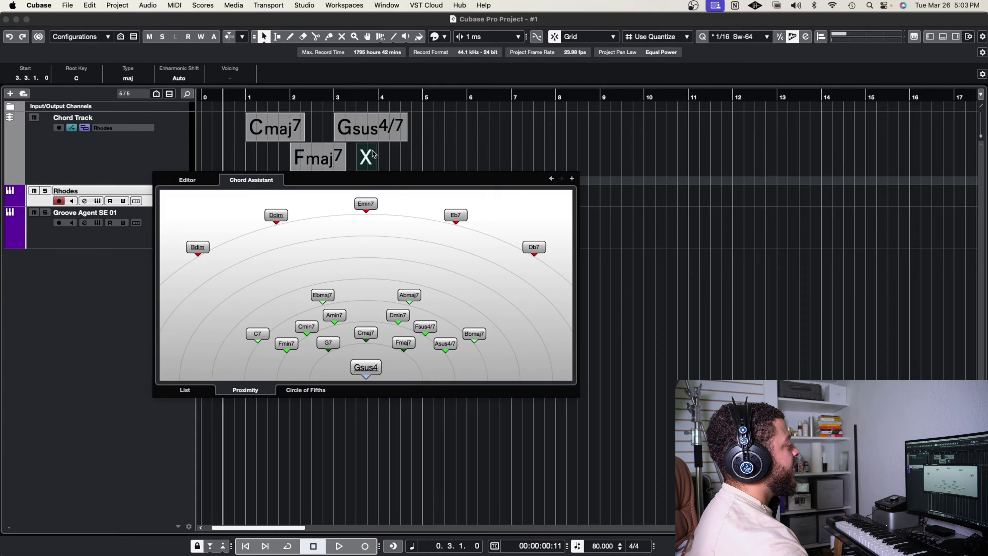
left_click(329, 343)
left_click(440, 151)
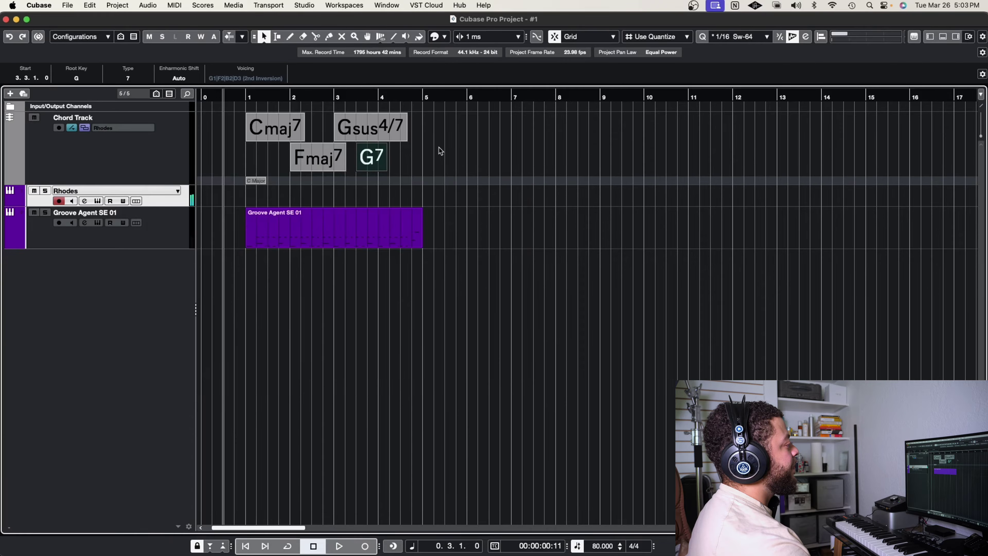
Step through the chord events from Cmaj7 to G7 in the Chord Assistant to review each one's proximity suggestions.
double_click(292, 136)
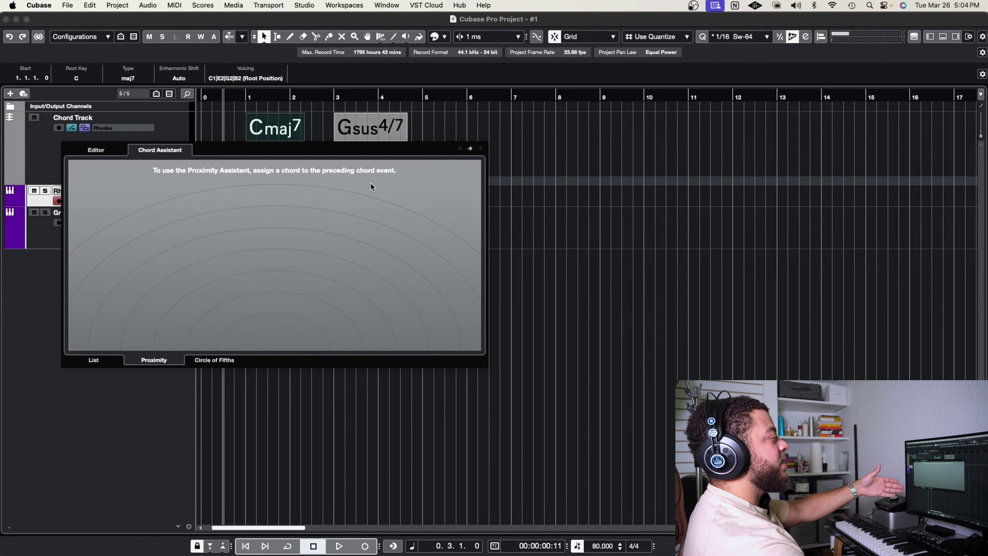
left_click(470, 149)
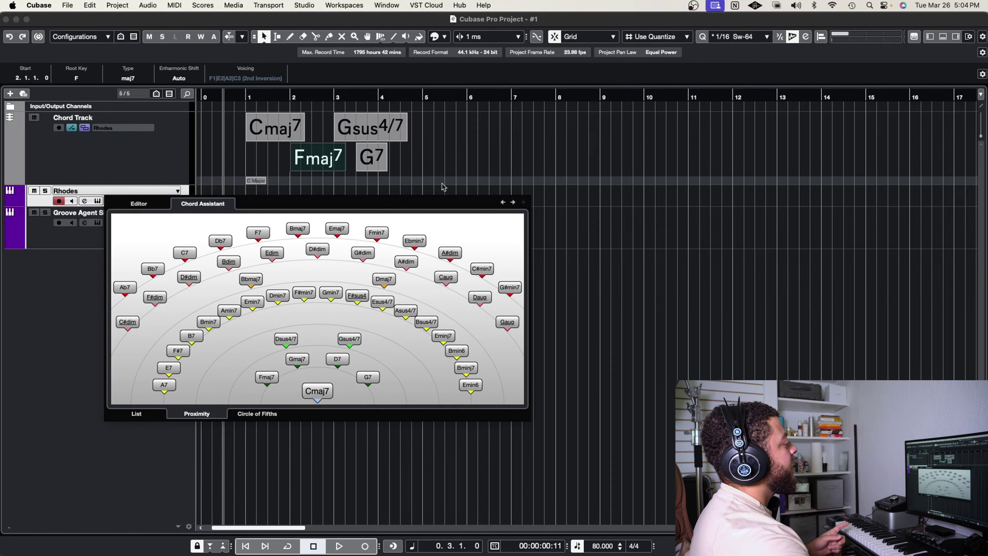
left_click(513, 202)
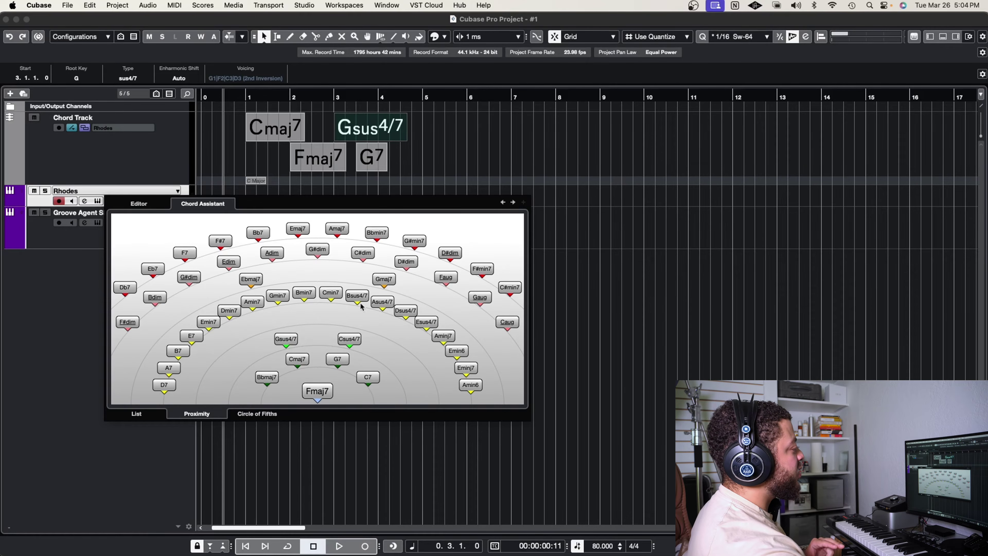
key("Right")
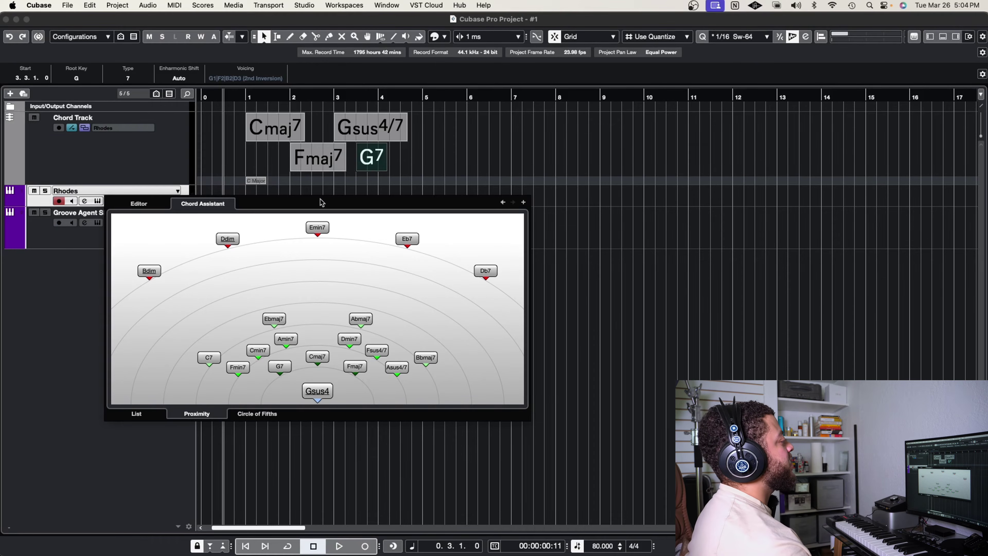
key("super+alt+e")
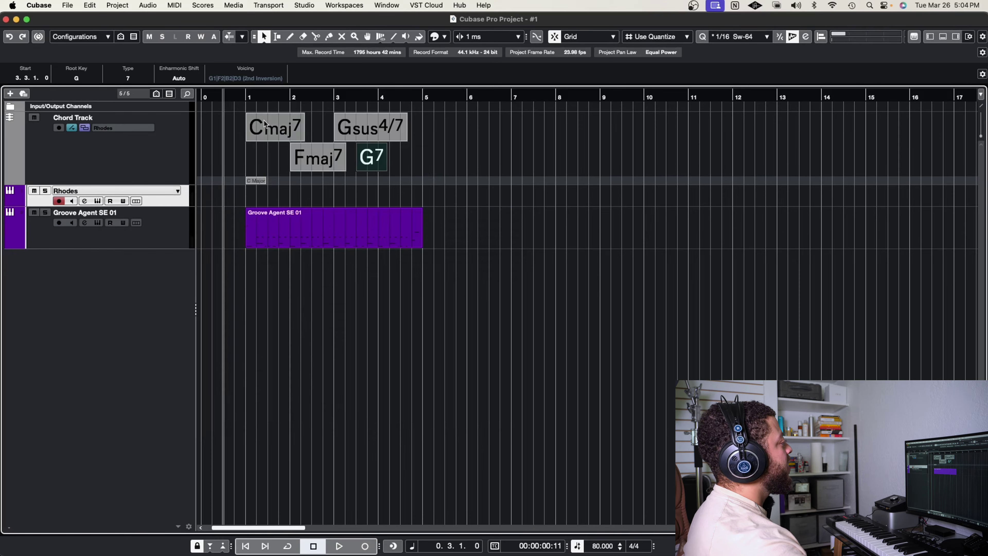
Add a Cmaj7 chord event at bar 4 from the proximity suggestions, and play the progression from just before bar 1.
left_click(241, 98)
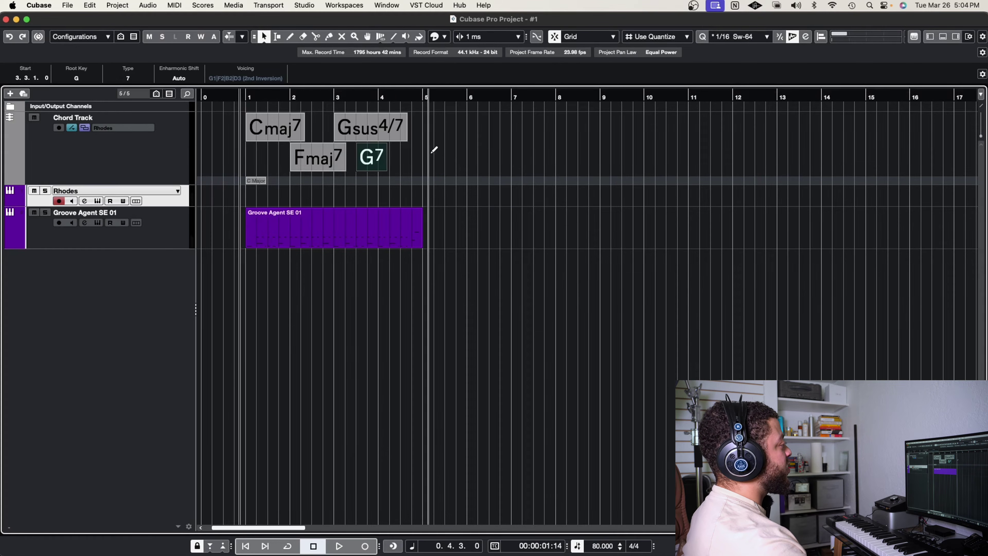
left_click(395, 157)
left_click_drag(395, 165, 384, 162)
key("Return")
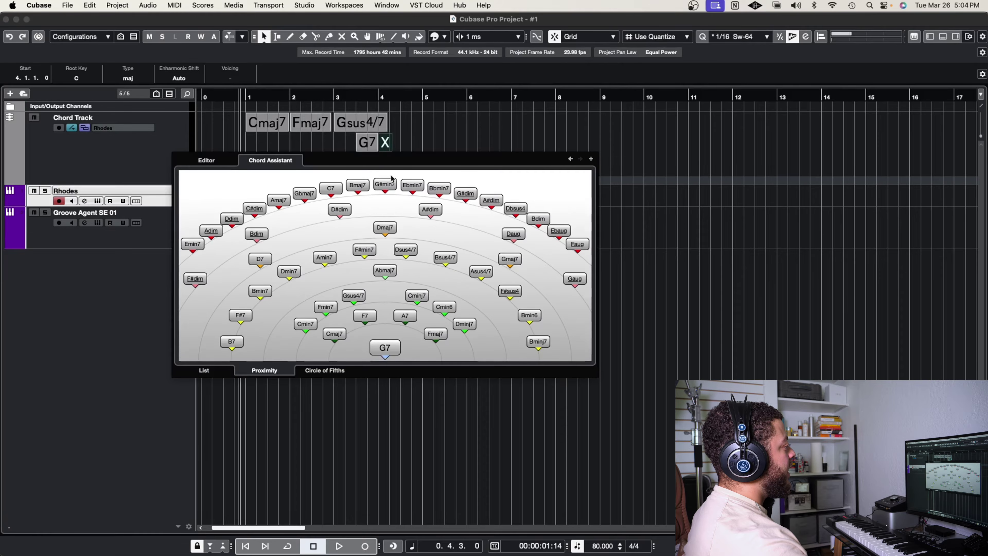
left_click(341, 336)
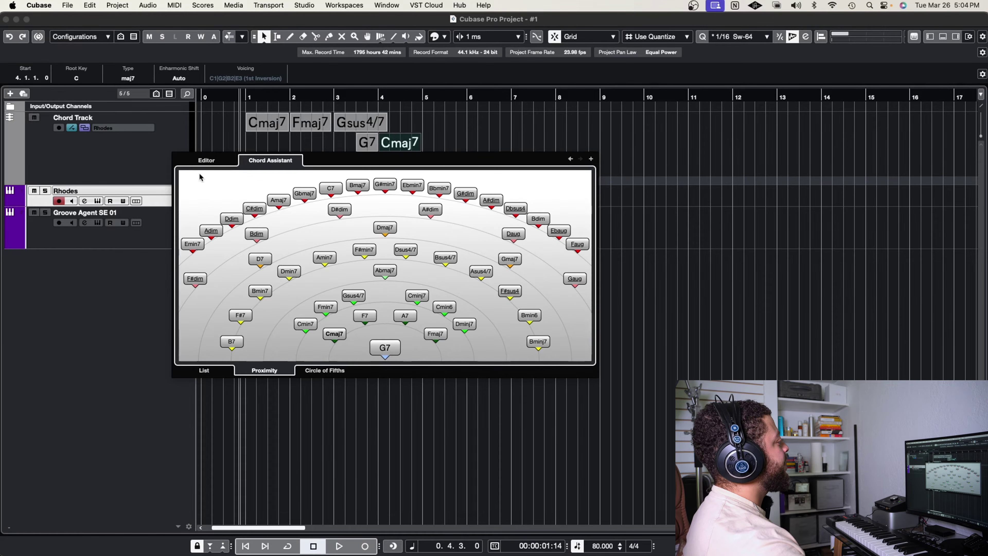
key("Escape")
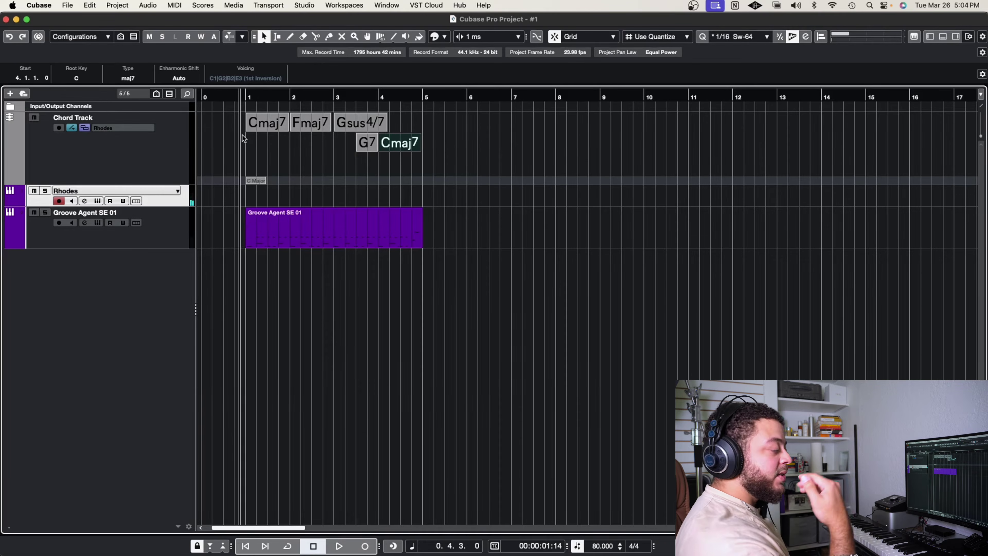
key("space")
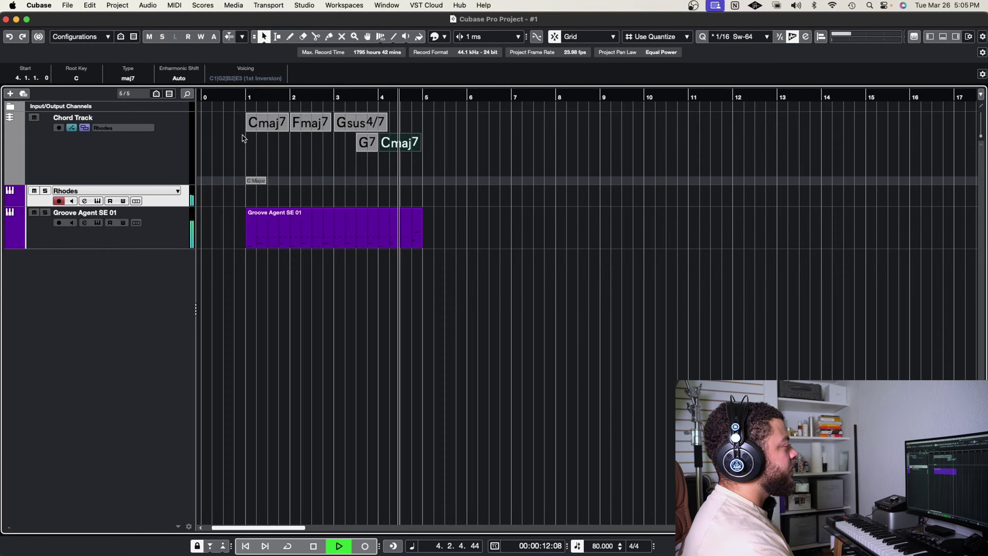
key("space")
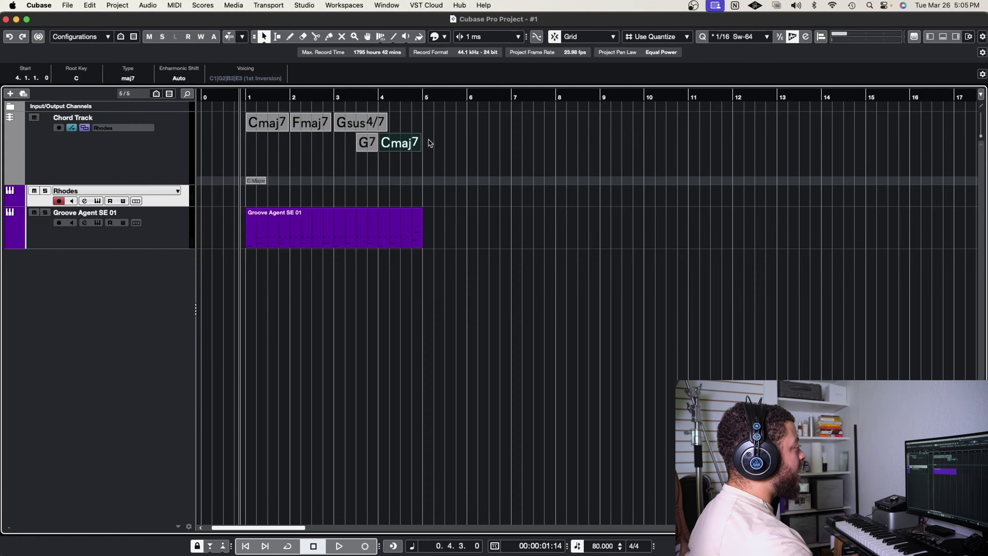
Add an undefined chord event at bar 5 and duplicate the Groove Agent SE 01 part three times.
left_click(428, 123)
left_click(412, 234)
key("super+d")
key("super+d")
key("super+d")
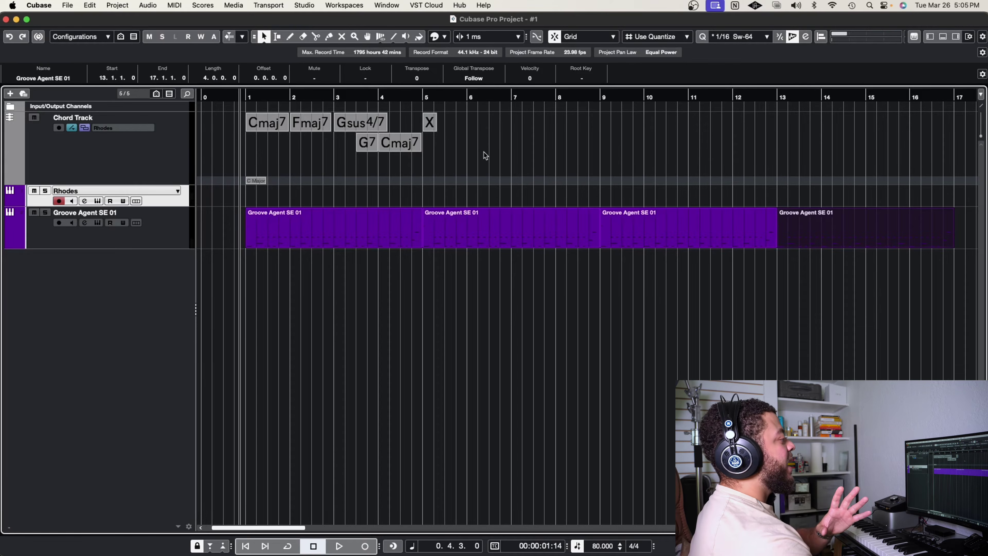
Assign Amin7 to the bar 5 chord event from the proximity suggestions and play the extended progression.
double_click(429, 123)
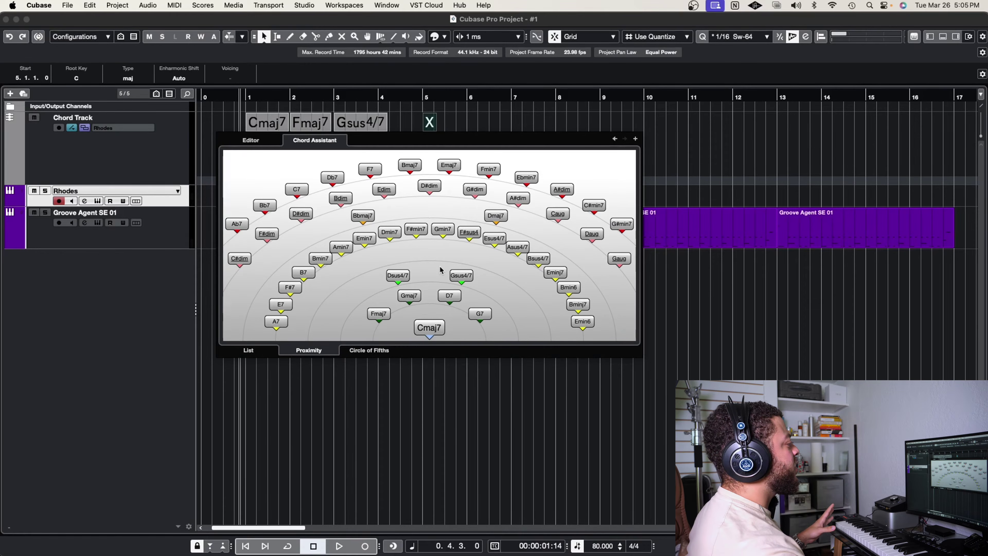
left_click(341, 248)
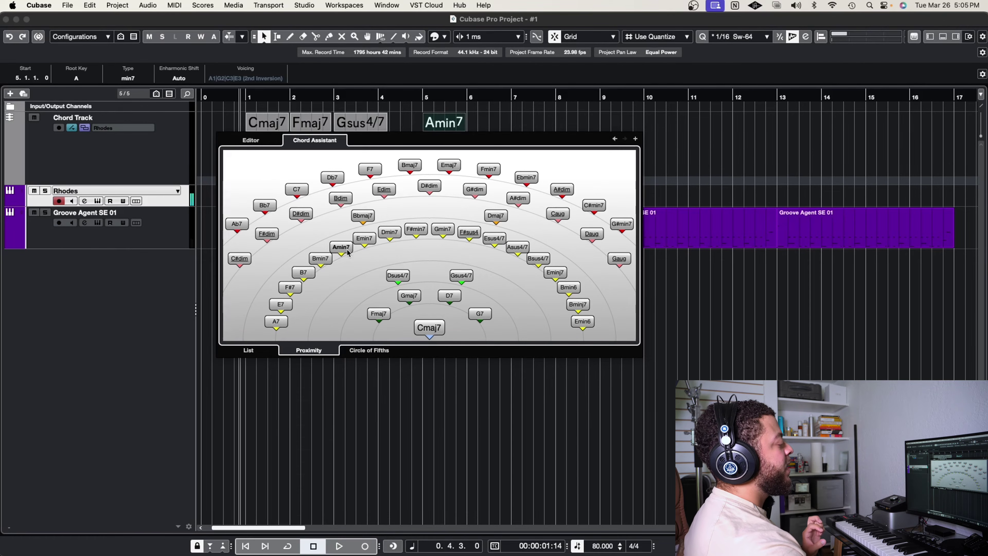
left_click(482, 124)
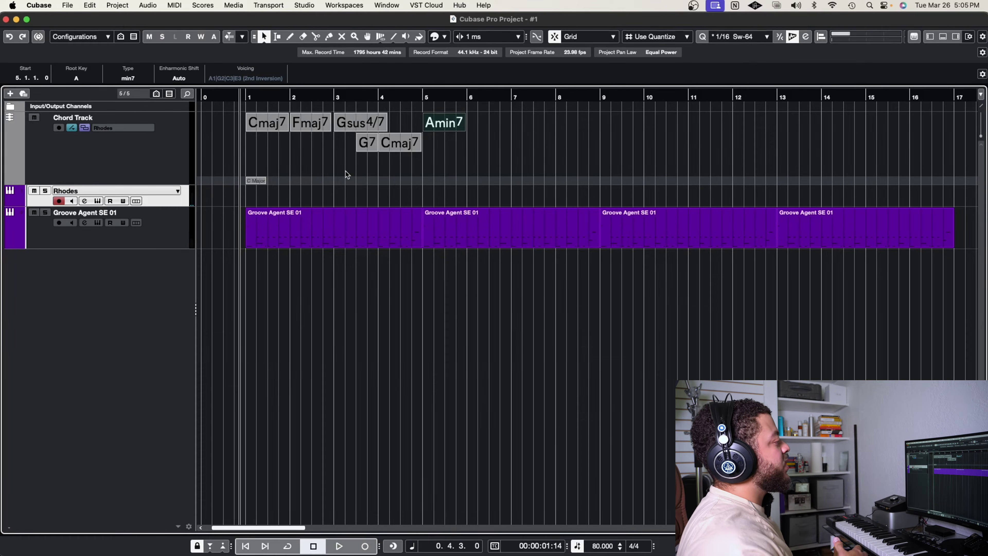
key("space")
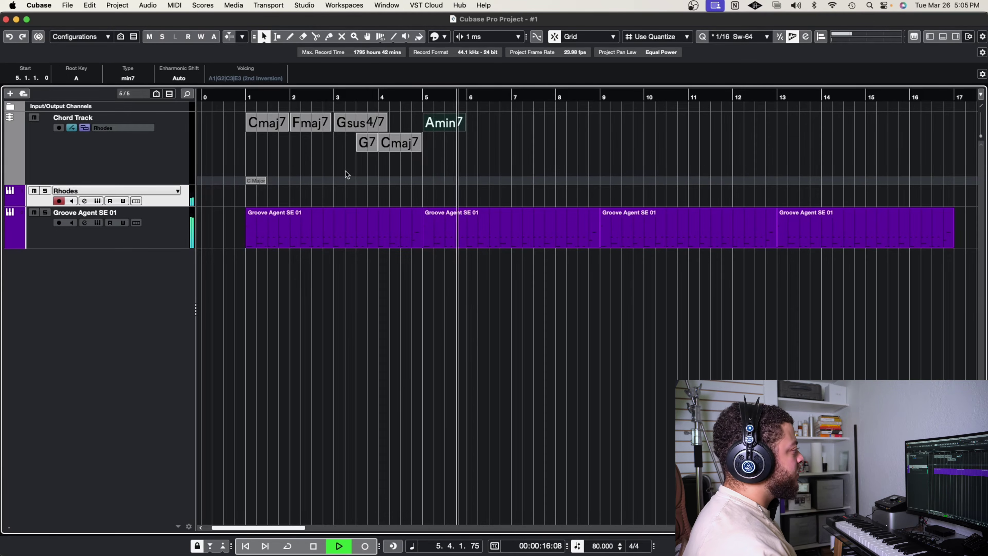
key("space")
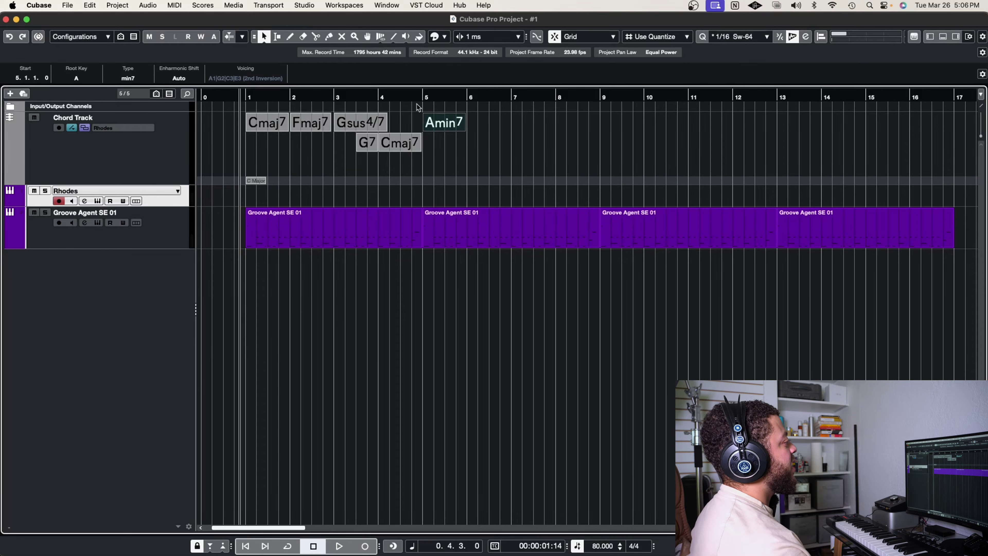
Add a chord event at bar 6 and assign it D7 from the Chord Assistant's proximity suggestions.
left_click(471, 122)
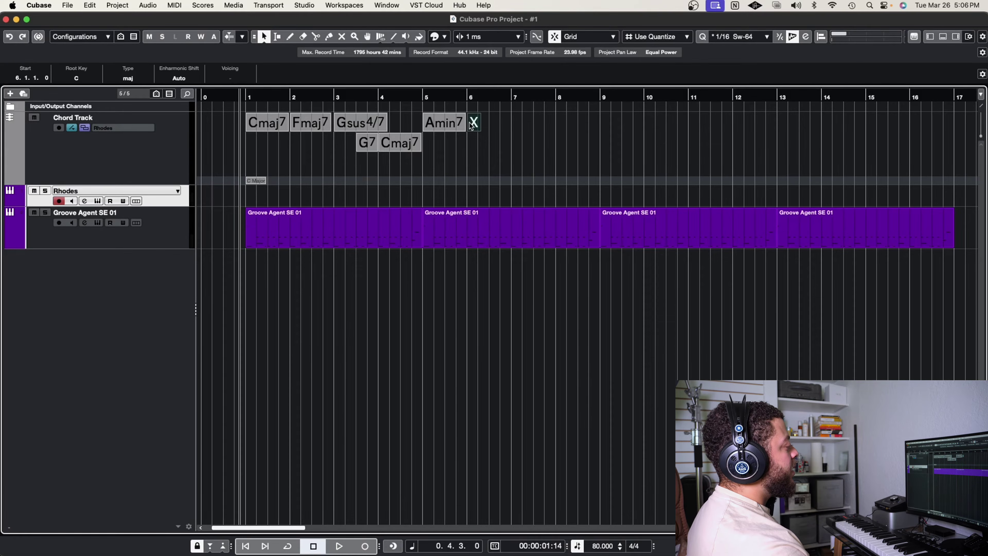
double_click(472, 123)
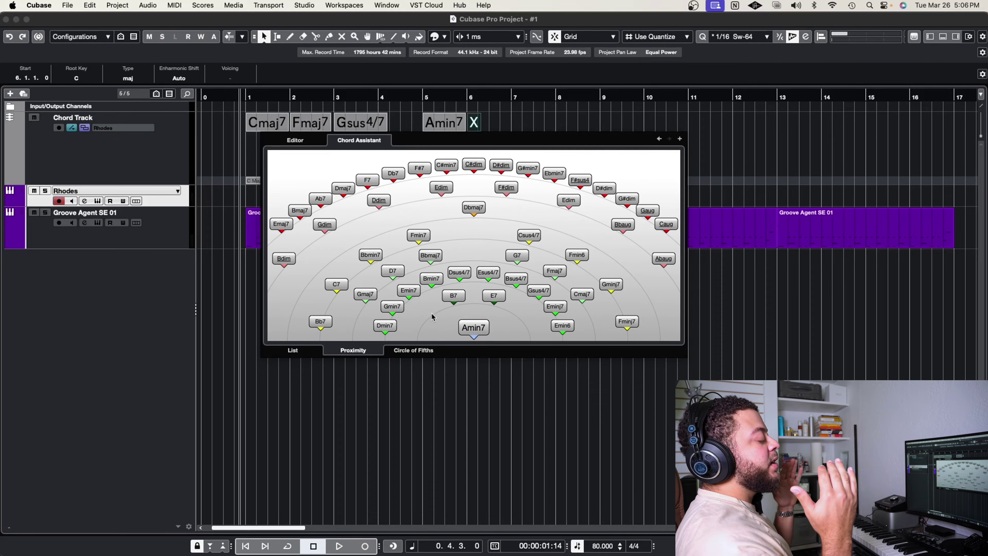
left_click(393, 271)
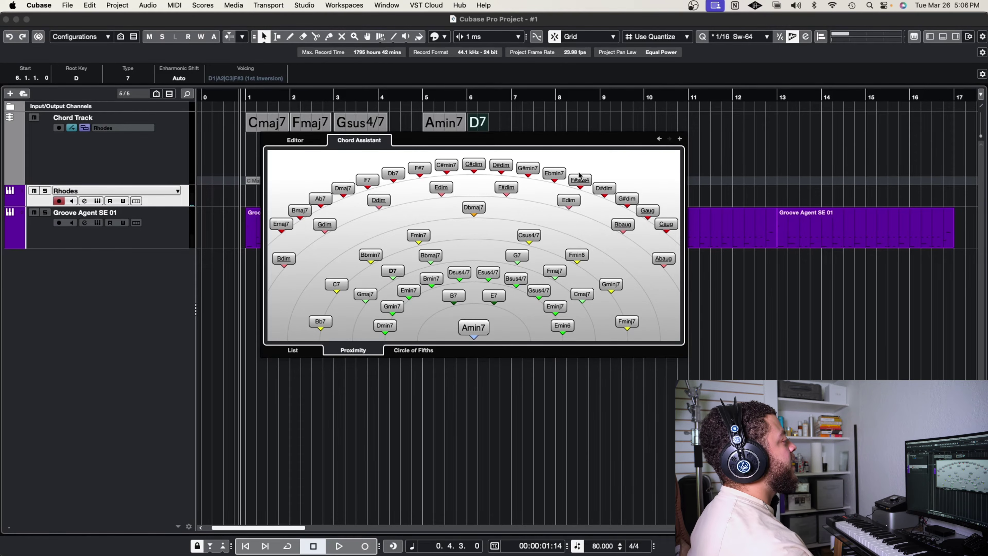
Add a chord event at bar 7 and set its root note to G in the chord editor.
left_click(513, 99)
left_click(513, 99)
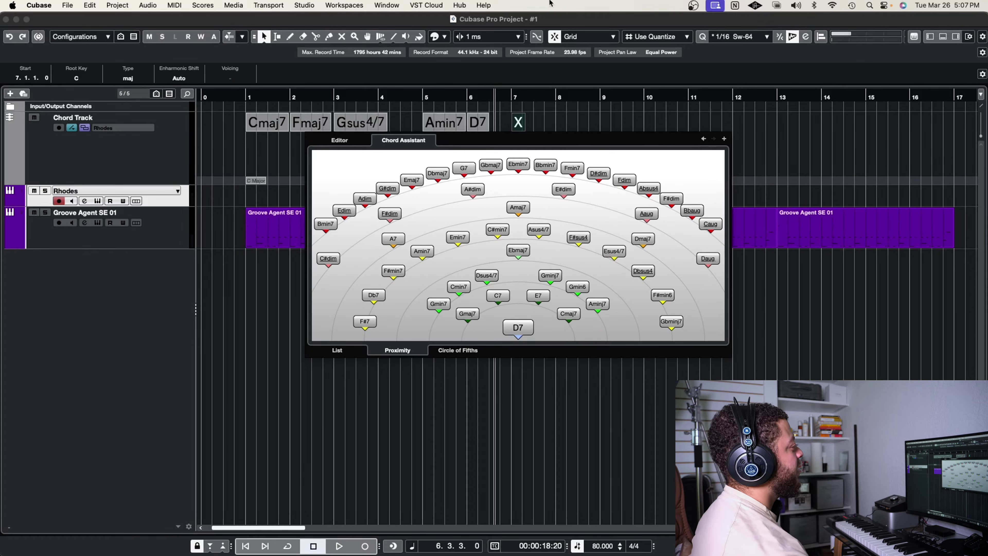
left_click(338, 140)
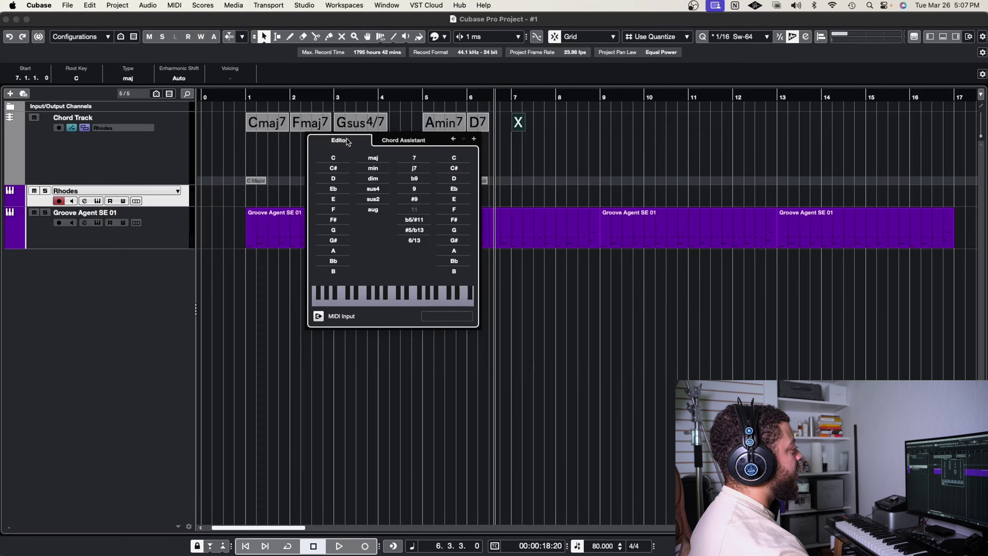
left_click(332, 230)
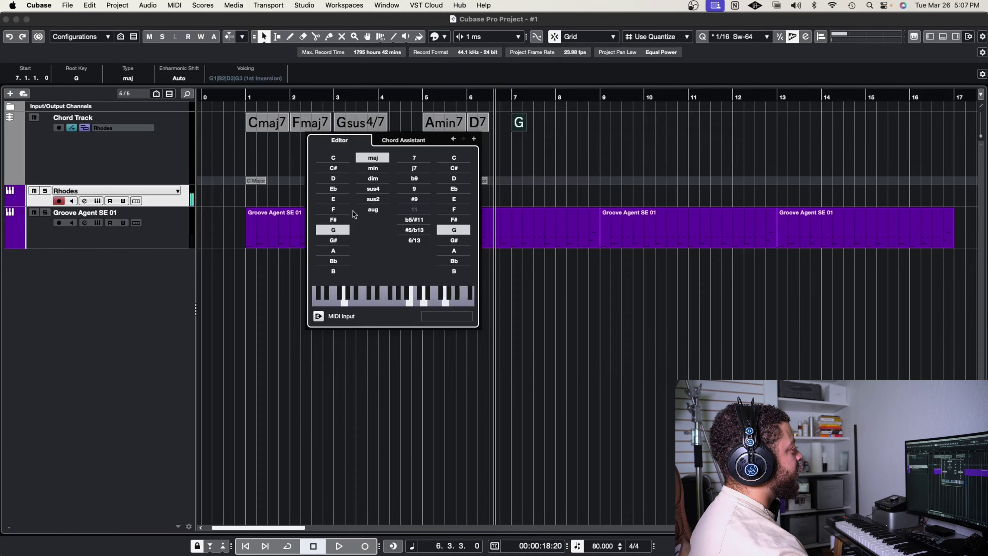
Add the 7 tension to the bar 7 G chord in the chord editor, making it G7.
left_click(414, 159)
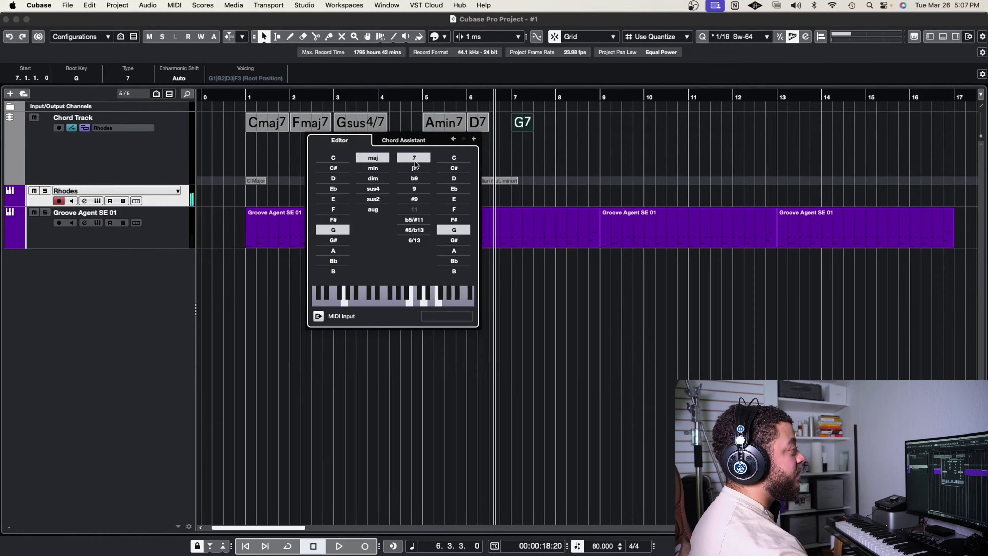
left_click(528, 163)
Add a chord event at beat 3 of bar 7, define it as Gaug in the chord editor and play the progression.
left_click(536, 123)
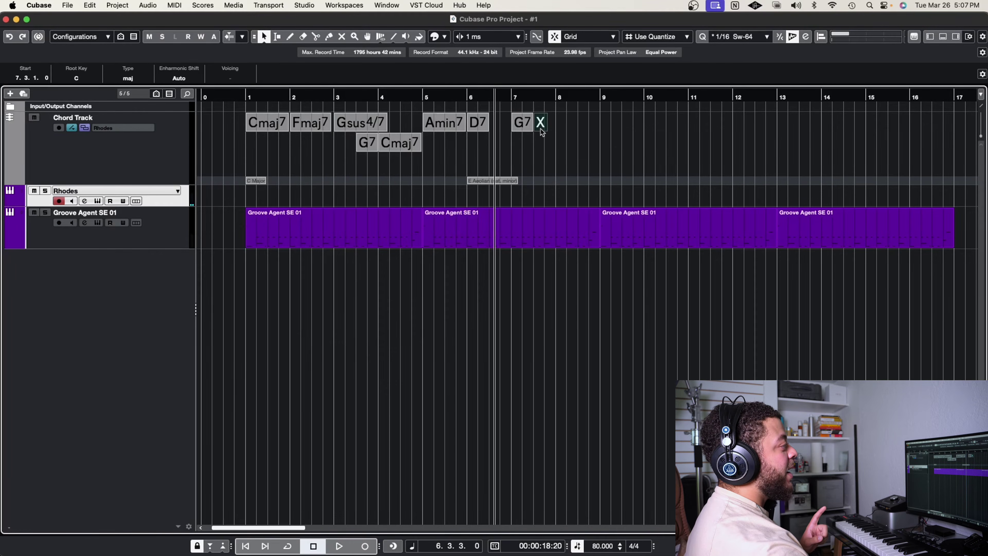
double_click(541, 128)
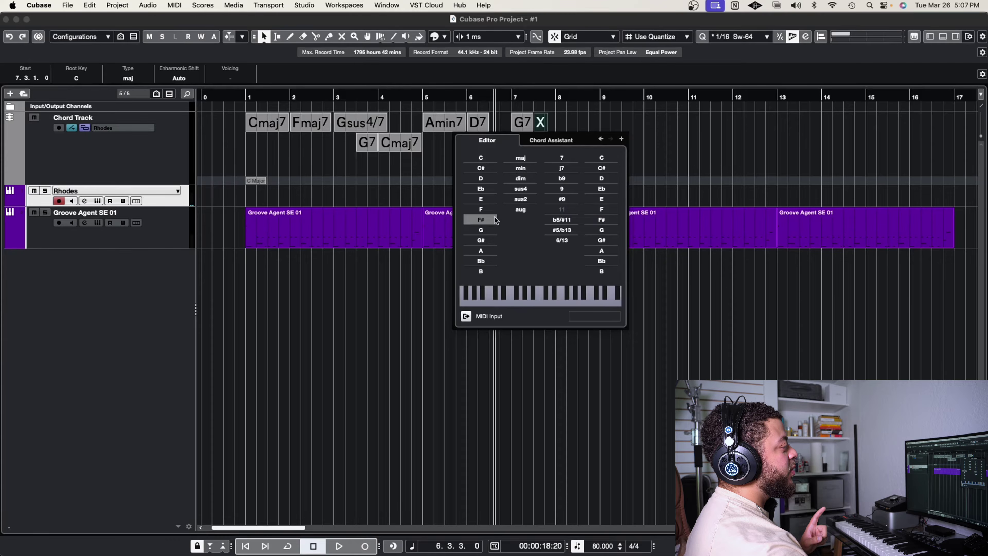
left_click(539, 142)
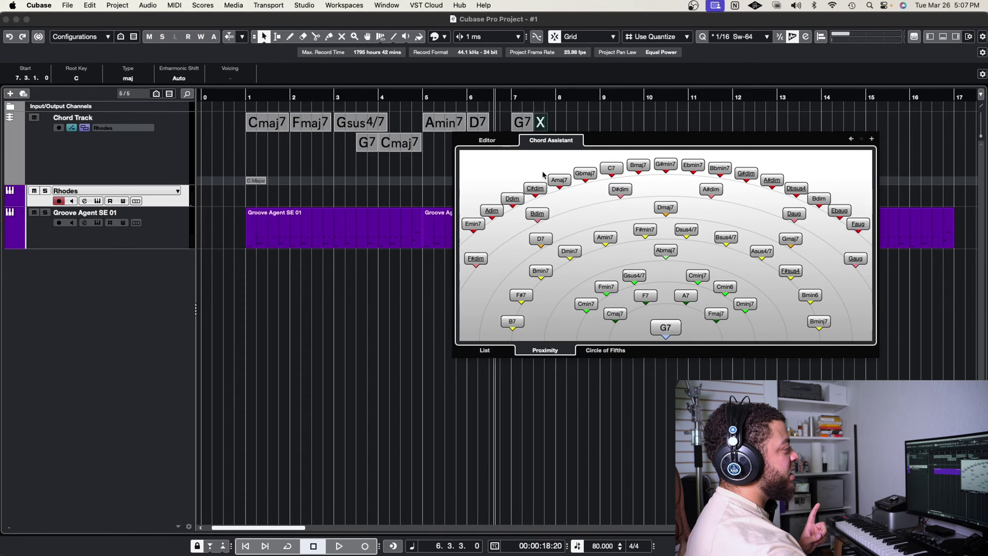
left_click(551, 131)
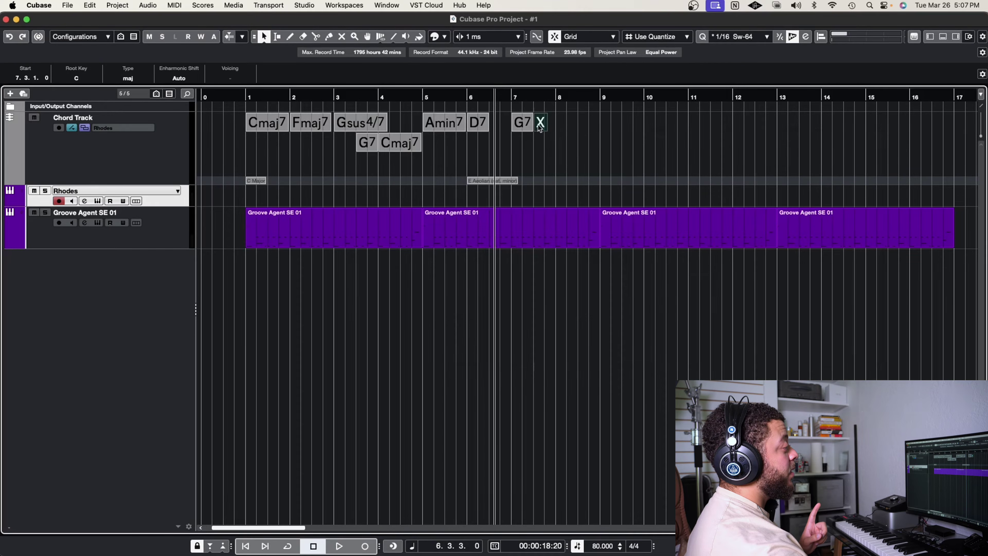
double_click(540, 127)
left_click(356, 142)
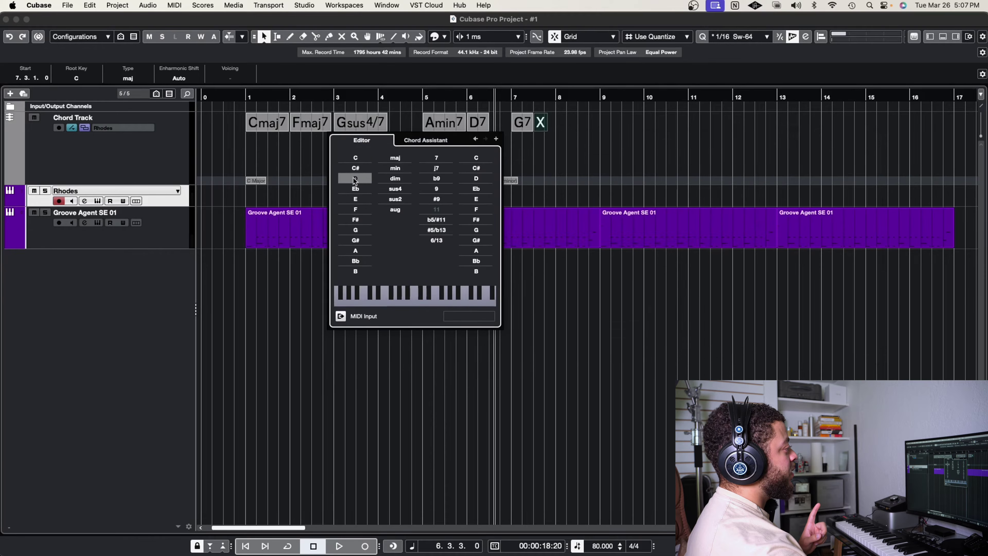
left_click(355, 229)
left_click(394, 210)
left_click(567, 159)
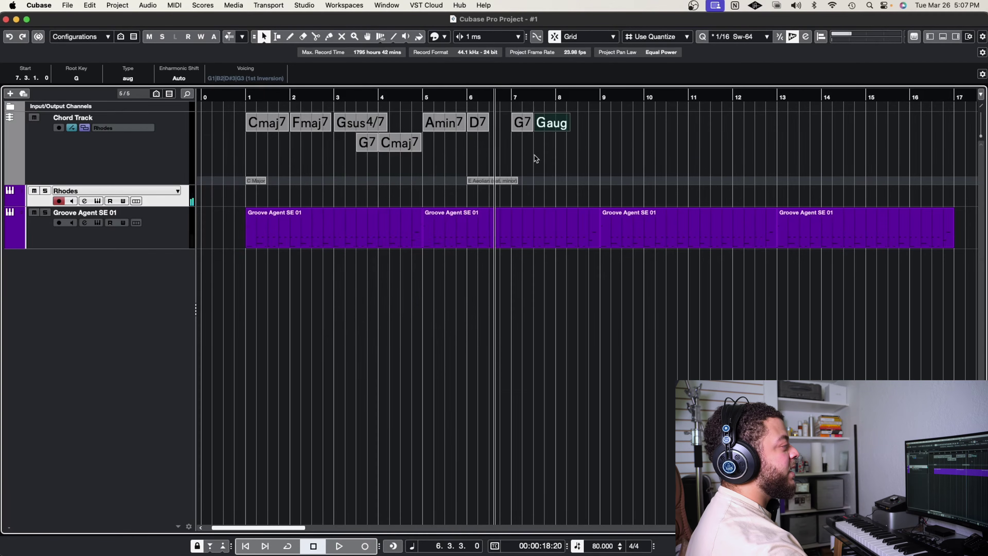
left_click(423, 97)
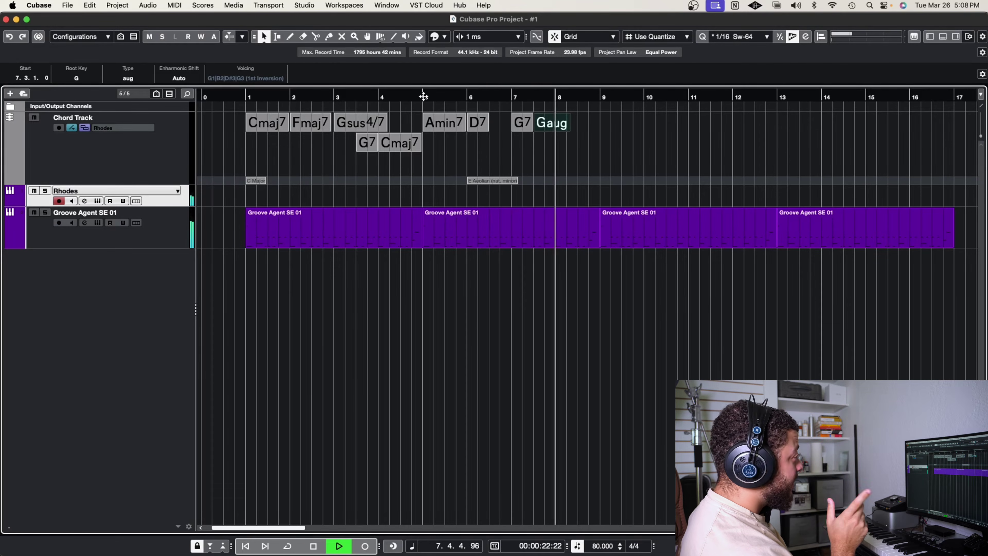
key("space")
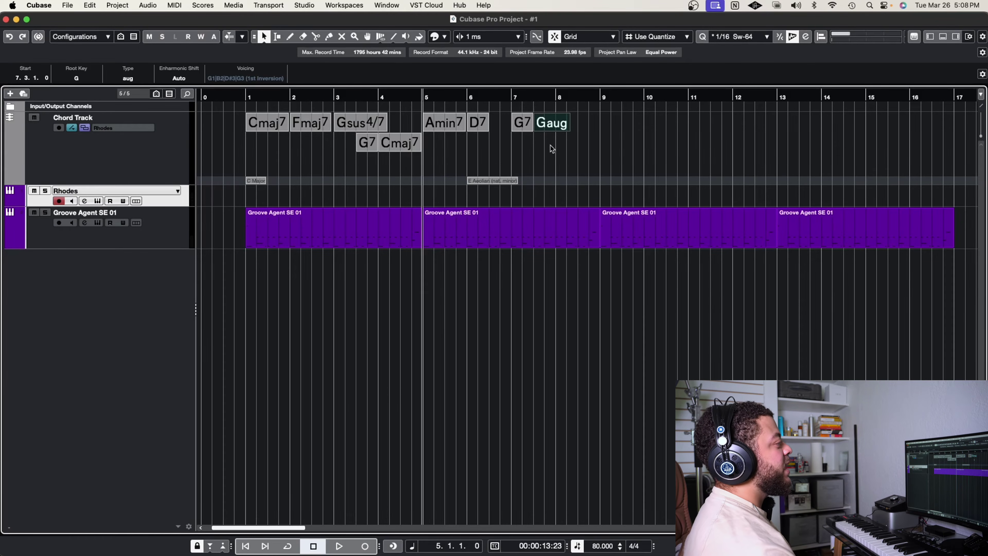
Copy the bar 4 Cmaj7 chord event to the start of bar 8 and play the progression through it.
left_click_drag(396, 145, 573, 146)
left_click(237, 98)
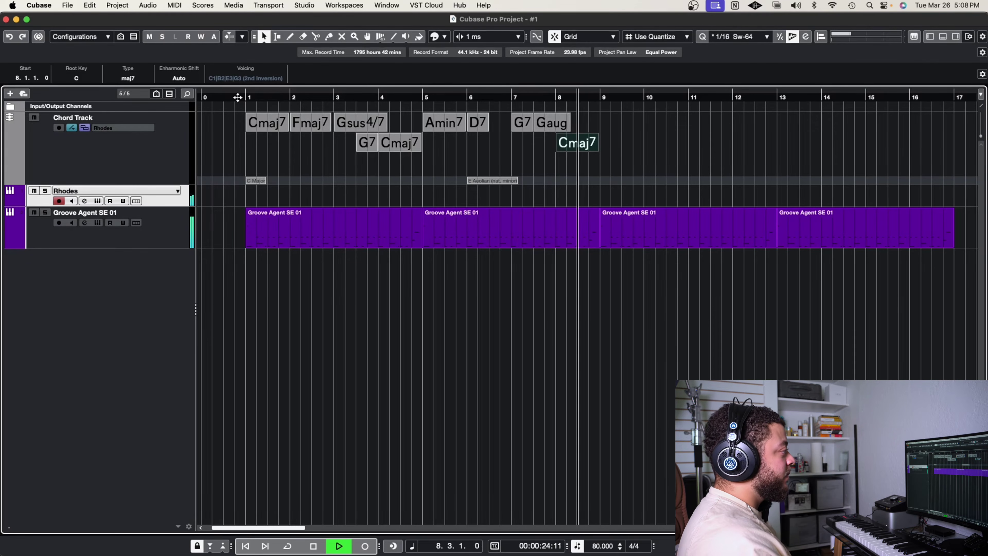
key("space")
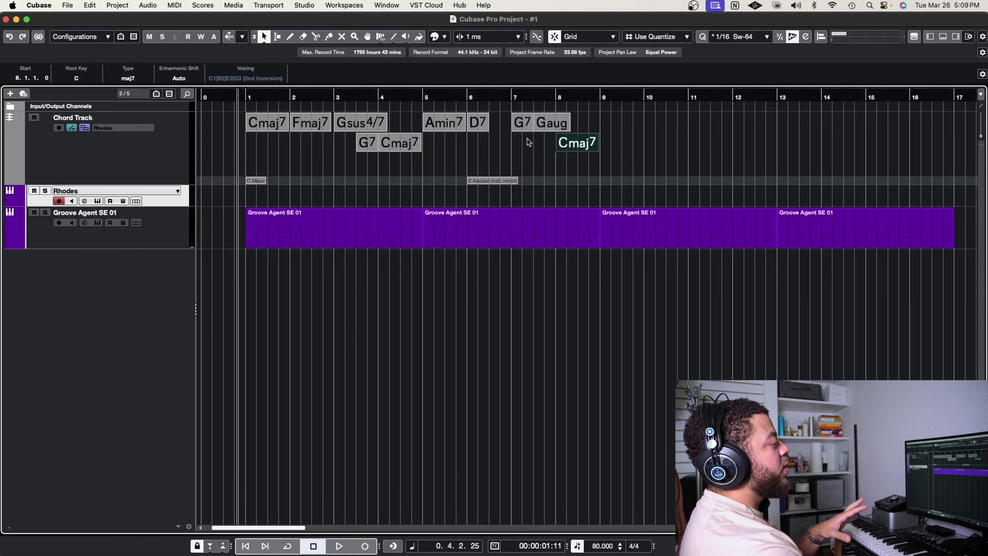
Delete the Gaug chord event at beat 3 of bar 7.
left_click(563, 130)
key("Delete")
left_click(562, 130)
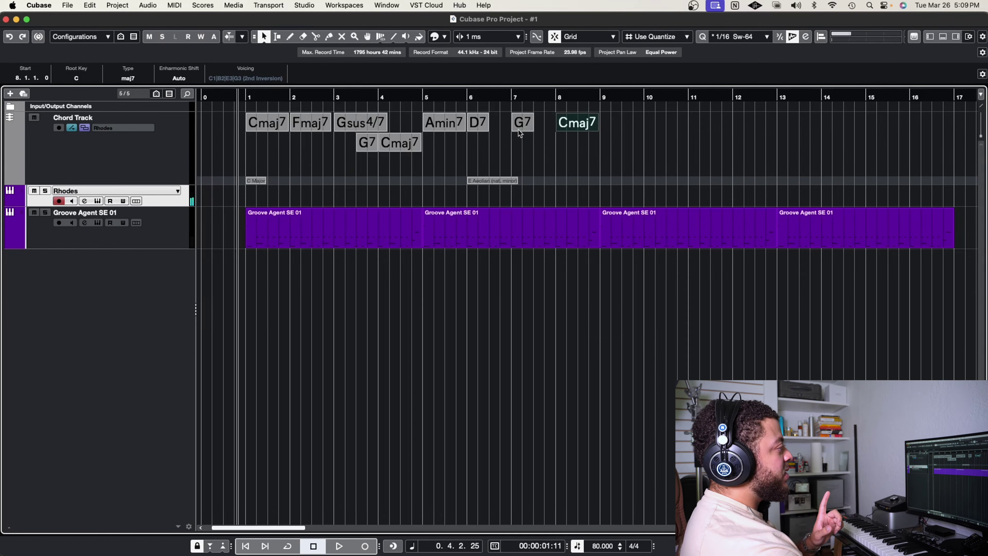
Play the chord progression from bar 5 through the Cmaj7 at bar 8.
left_click(426, 98)
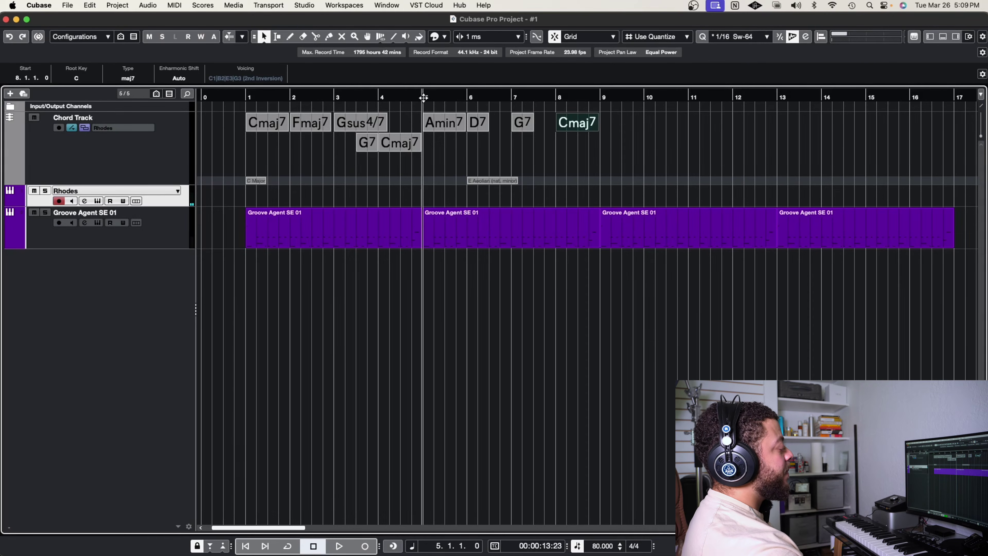
key("space")
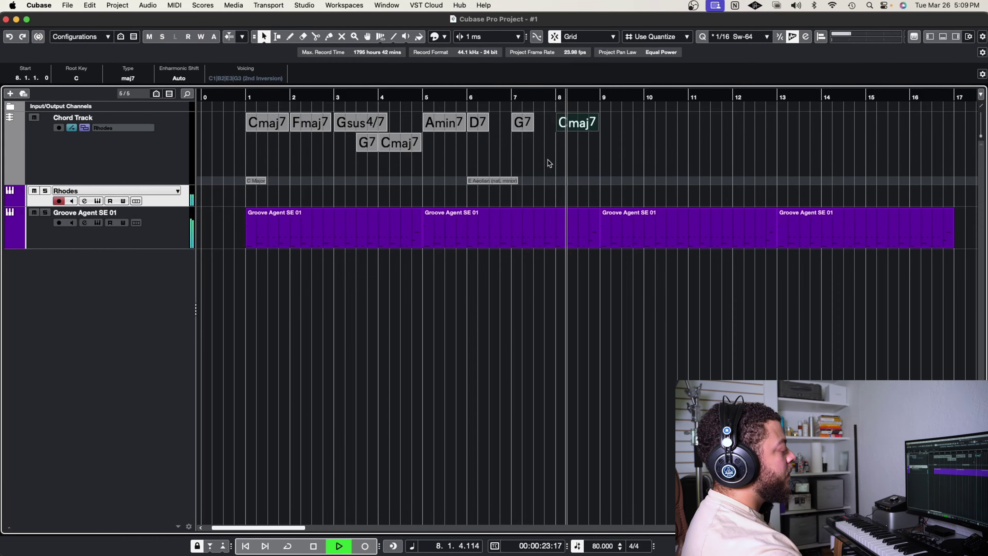
key("space")
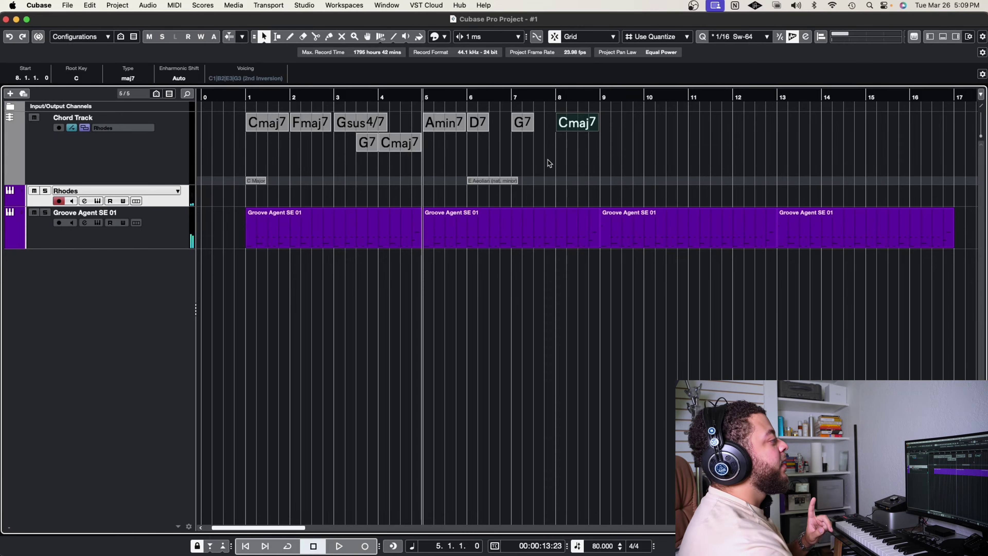
Add a chord event at beat 3 of bar 8 and assign it F#min7/b5 from the Chord Assistant's proximity suggestions.
left_click(586, 141)
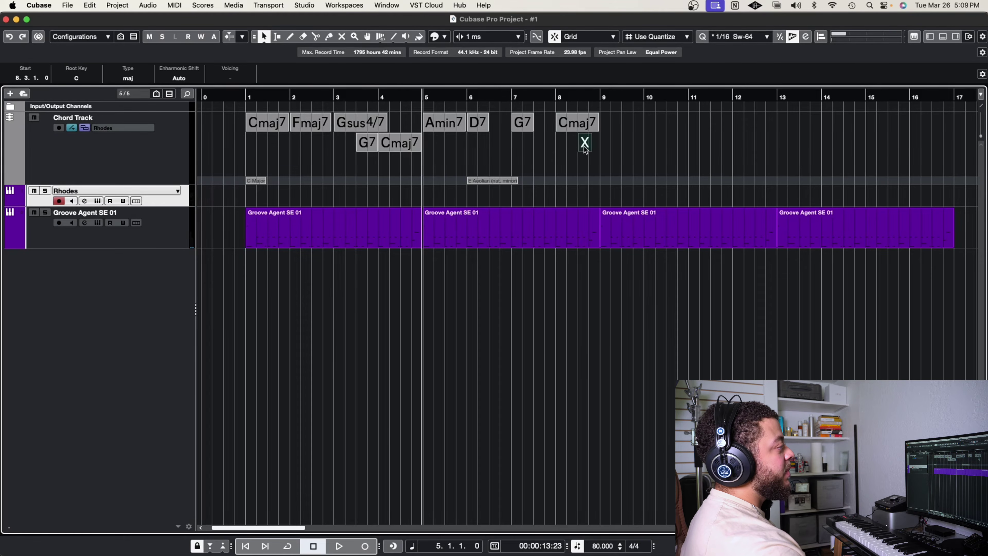
double_click(585, 147)
left_click(595, 160)
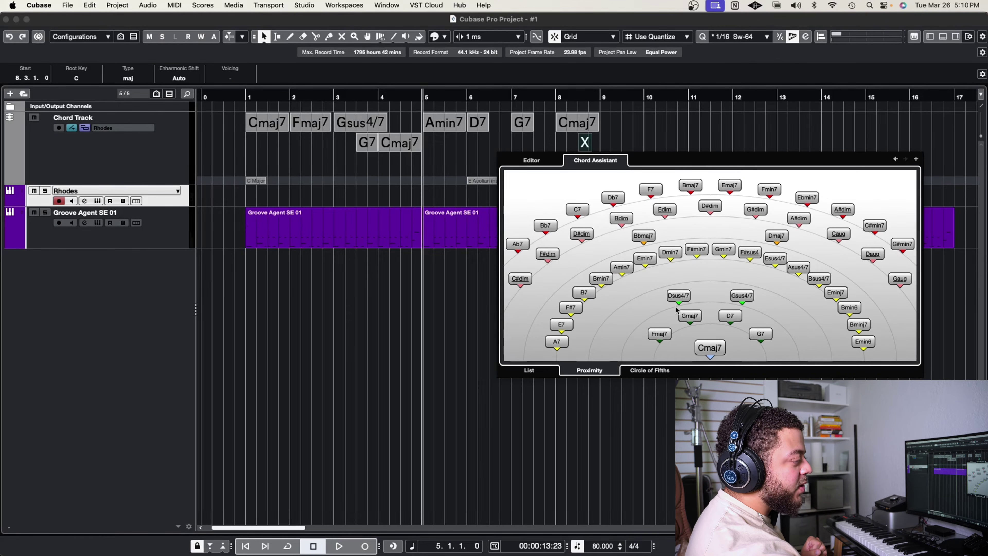
mouse_move(543, 259)
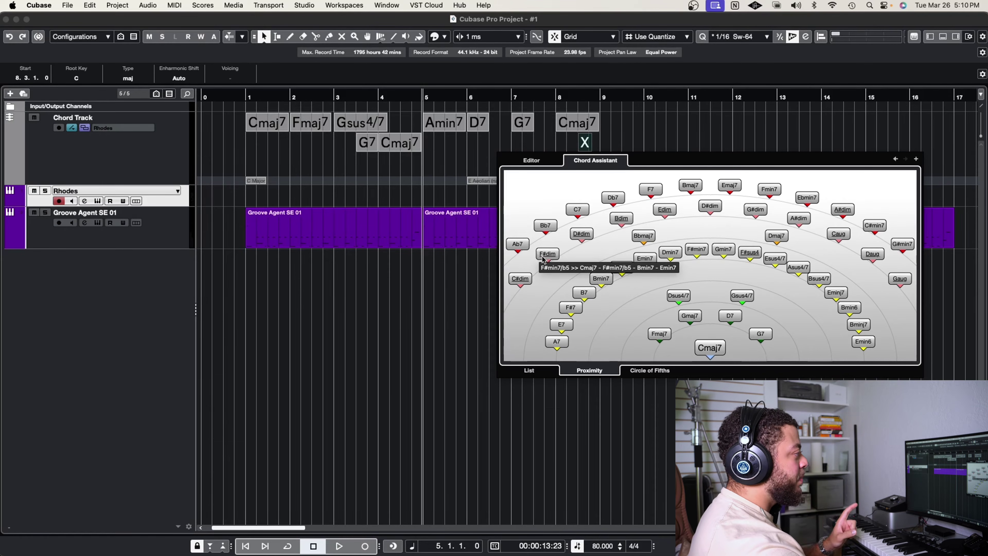
left_click(543, 259)
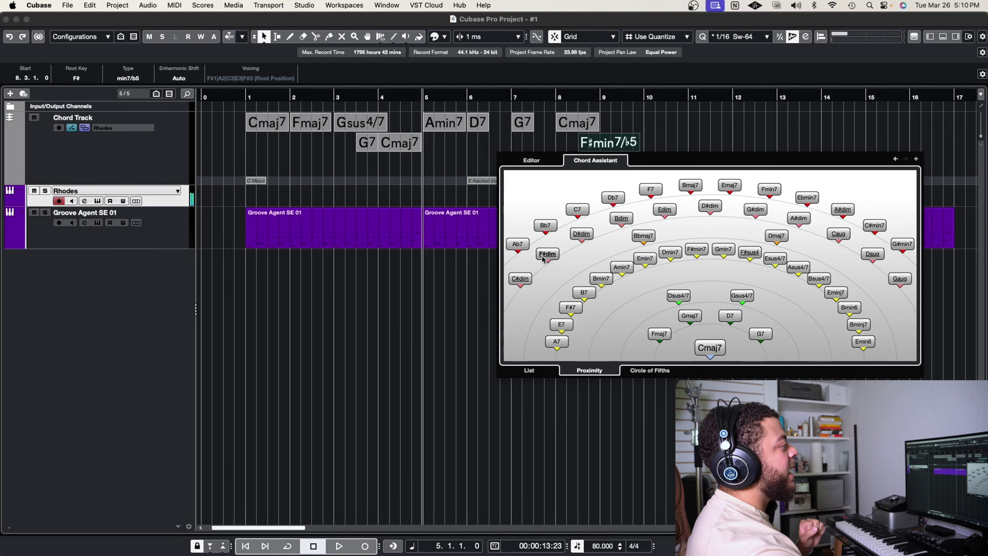
left_click(675, 148)
Add a chord event at beat 4 of bar 8 and assign it B7 from the proximity suggestions.
left_click(591, 162)
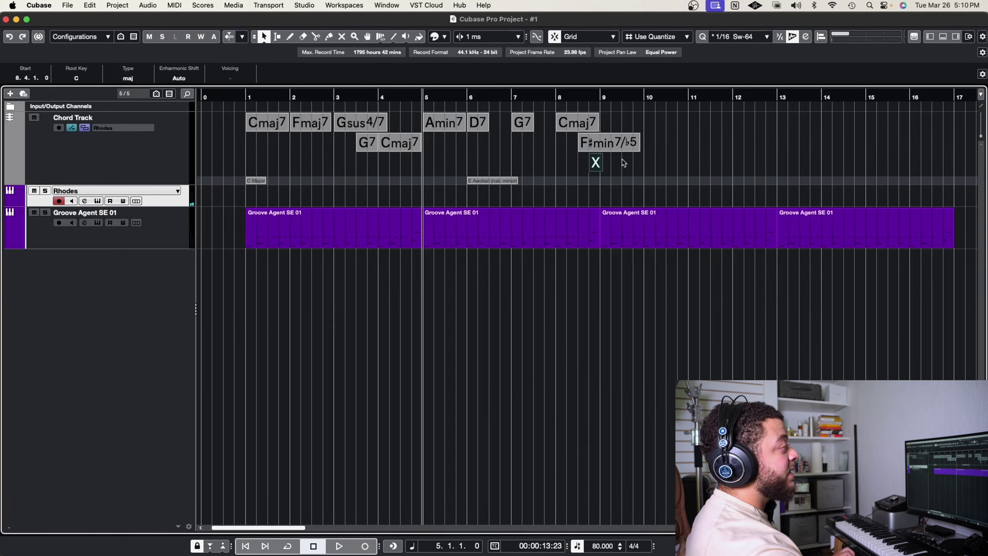
double_click(596, 162)
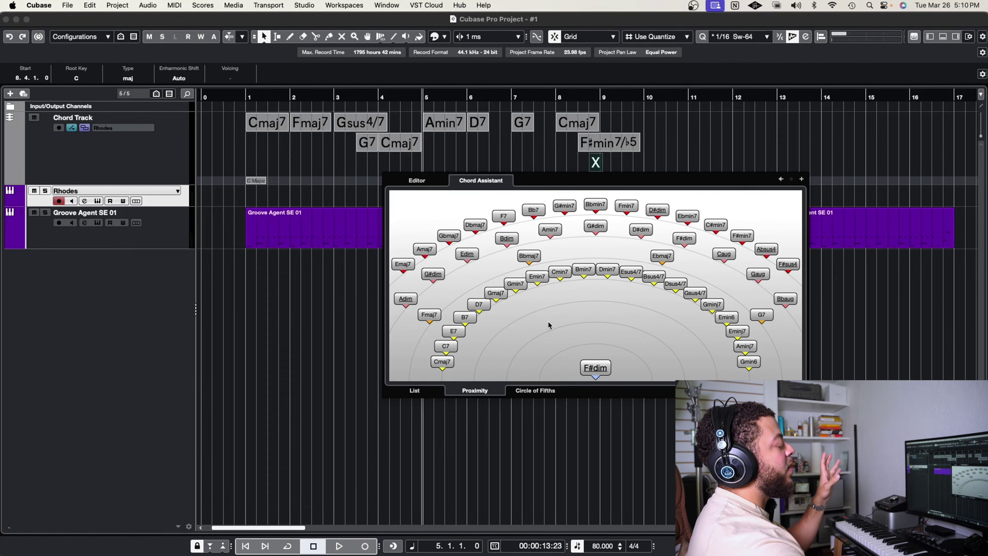
left_click(465, 318)
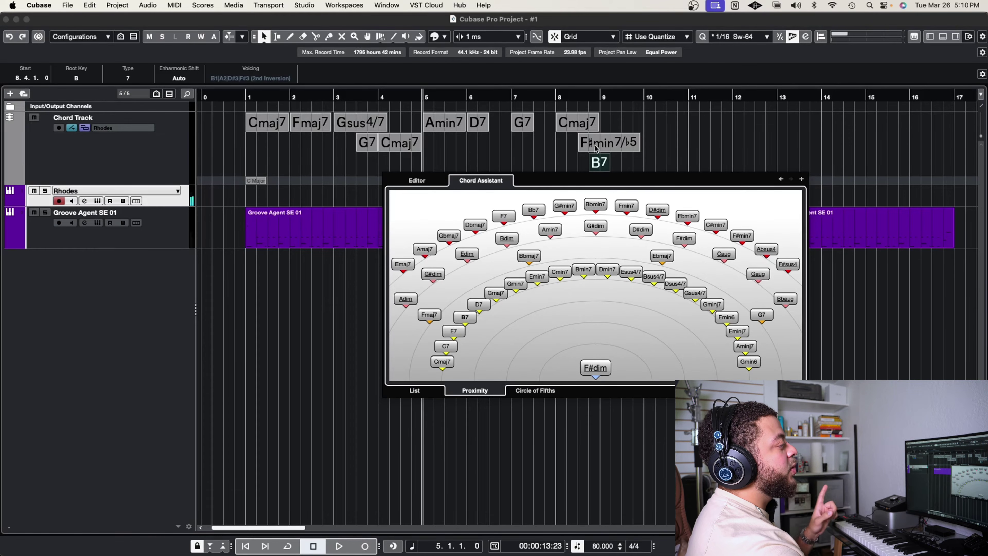
key("Escape")
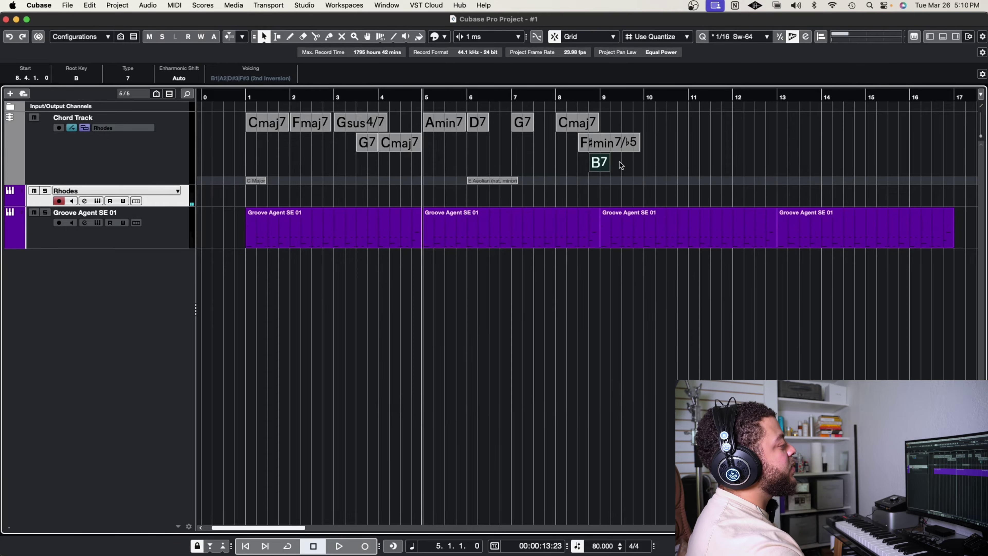
Add a chord event at bar 9 and assign it Emin7 from the Chord Assistant's proximity suggestions.
left_click(604, 123)
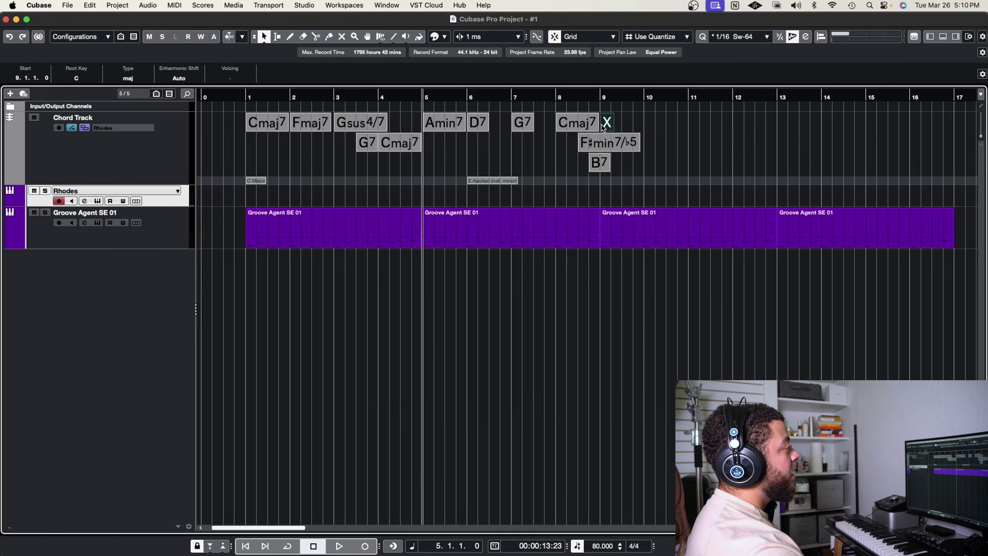
double_click(605, 124)
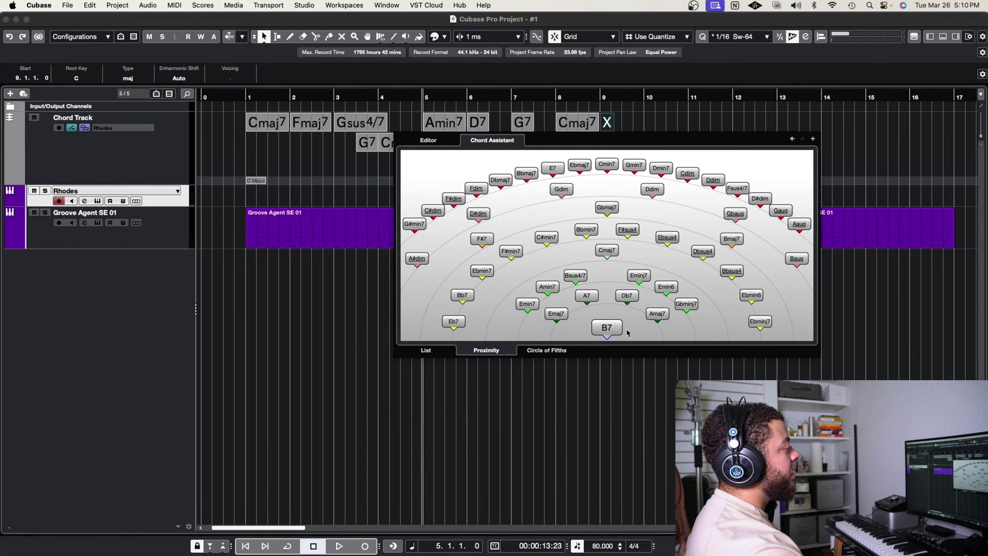
left_click(533, 308)
key("Escape")
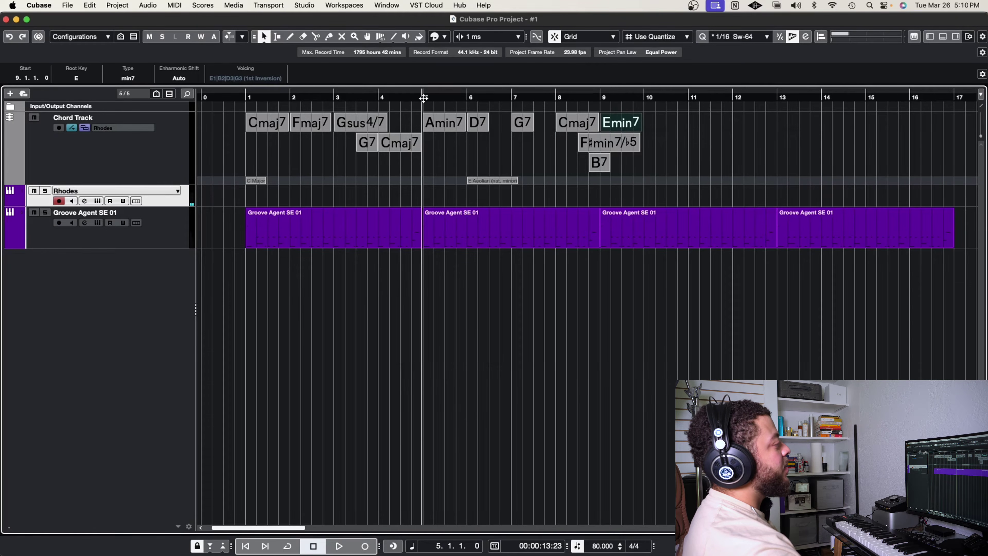
Play the progression from bar 5, and again from just before bar 1 through the bar 9 chord.
key("space")
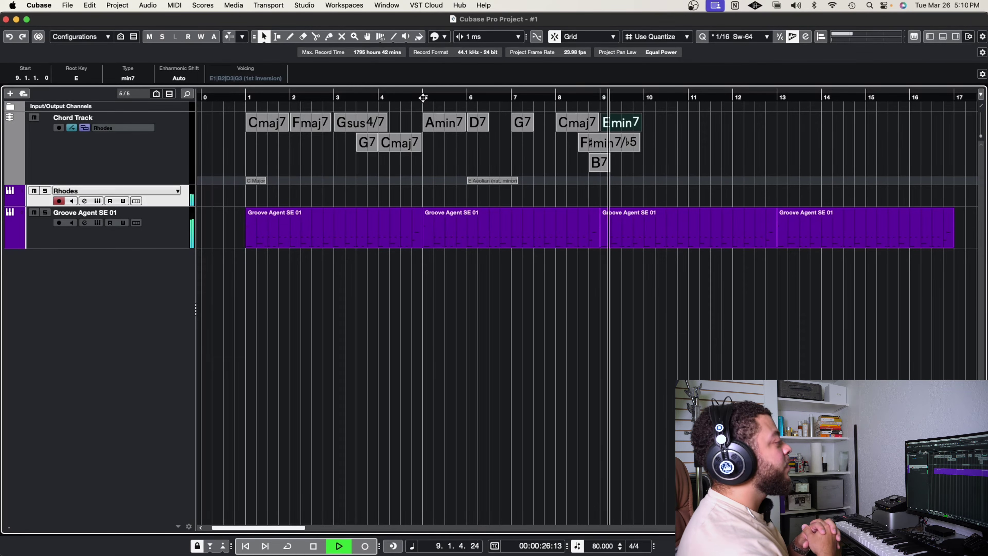
key("space")
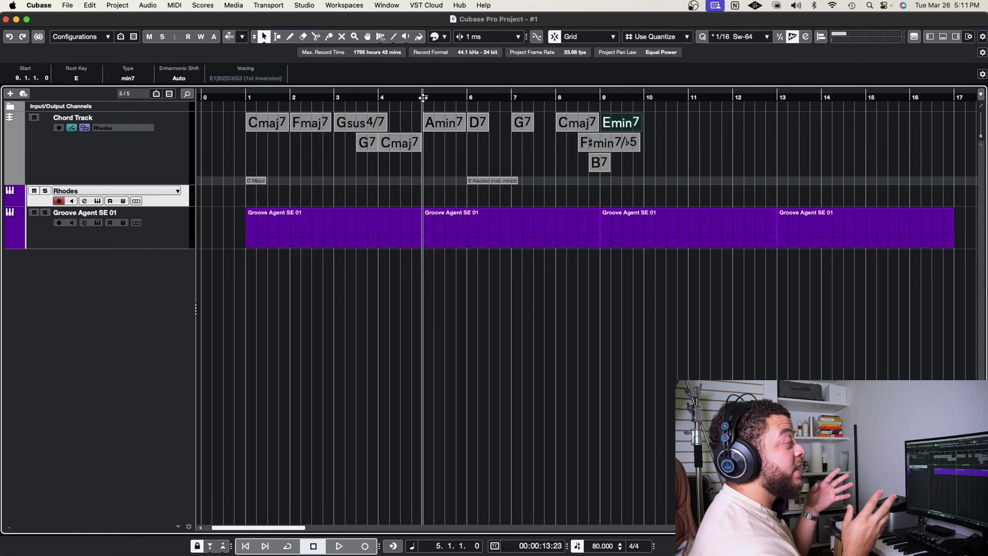
key("Home")
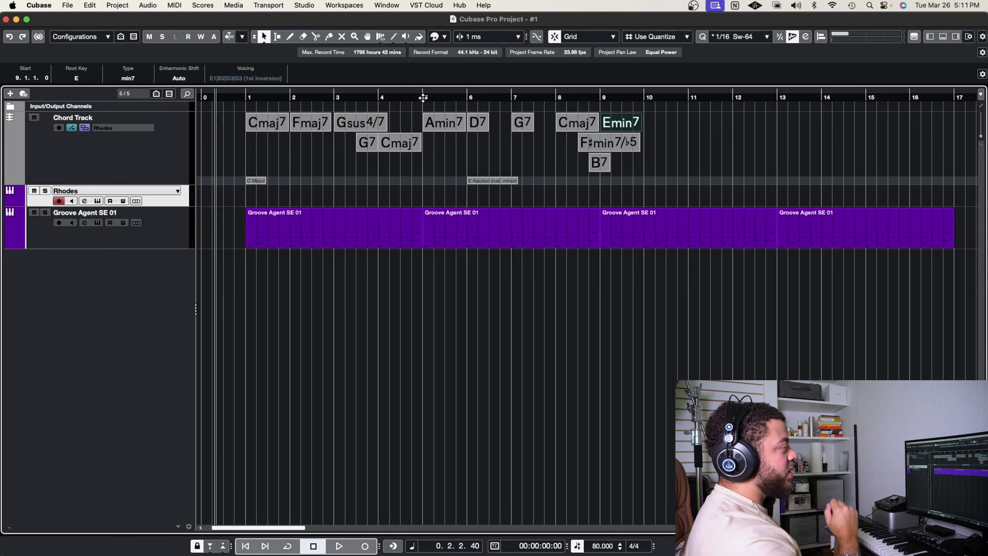
left_click(233, 97)
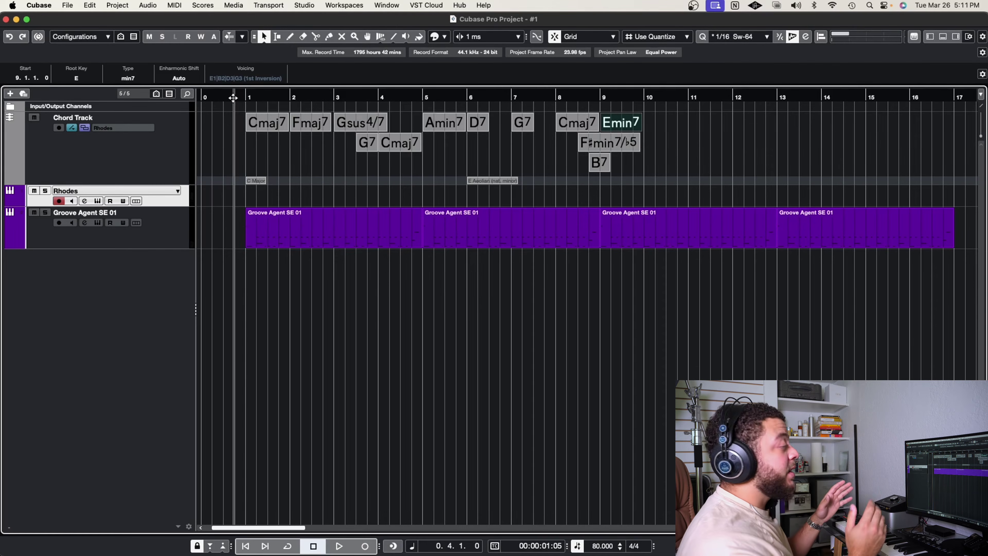
key("space")
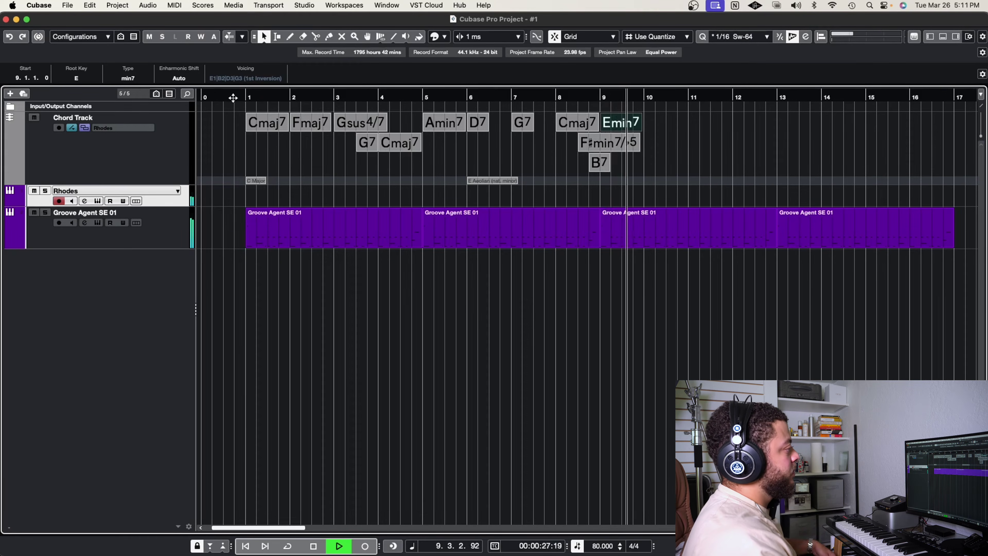
key("space")
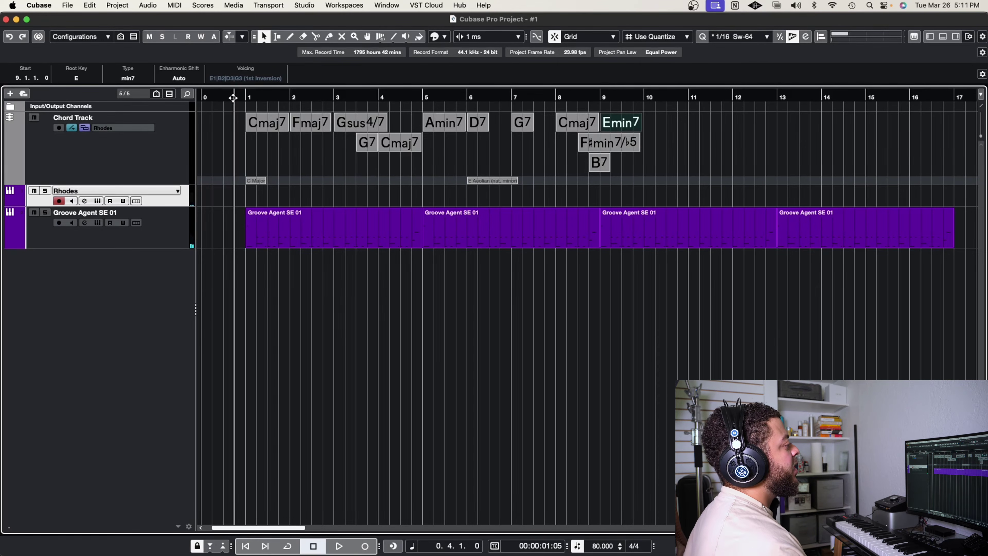
Add a Dmaj7 chord at bar 10 from the Chord Assistant's proximity suggestions and play the progression from bar 8.
left_click(661, 141)
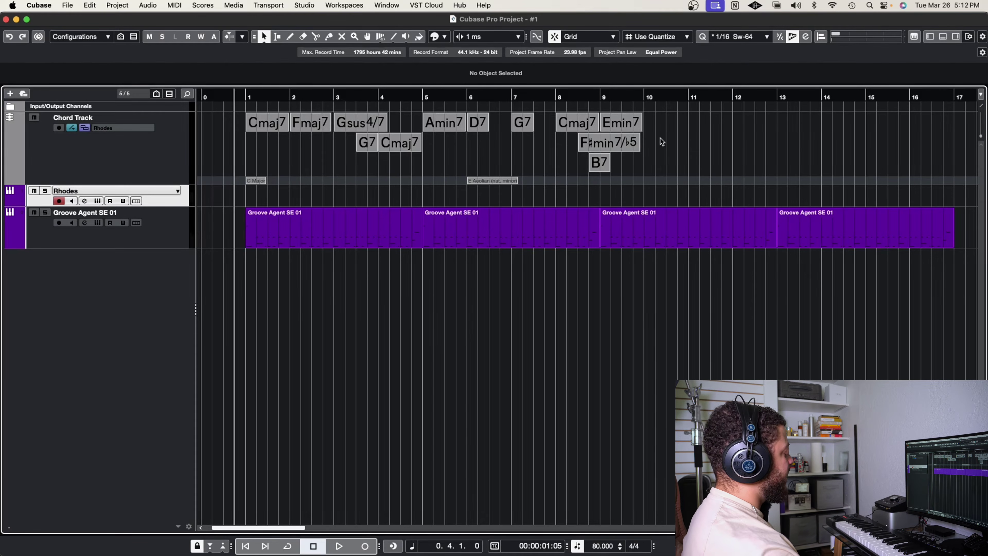
left_click(650, 121)
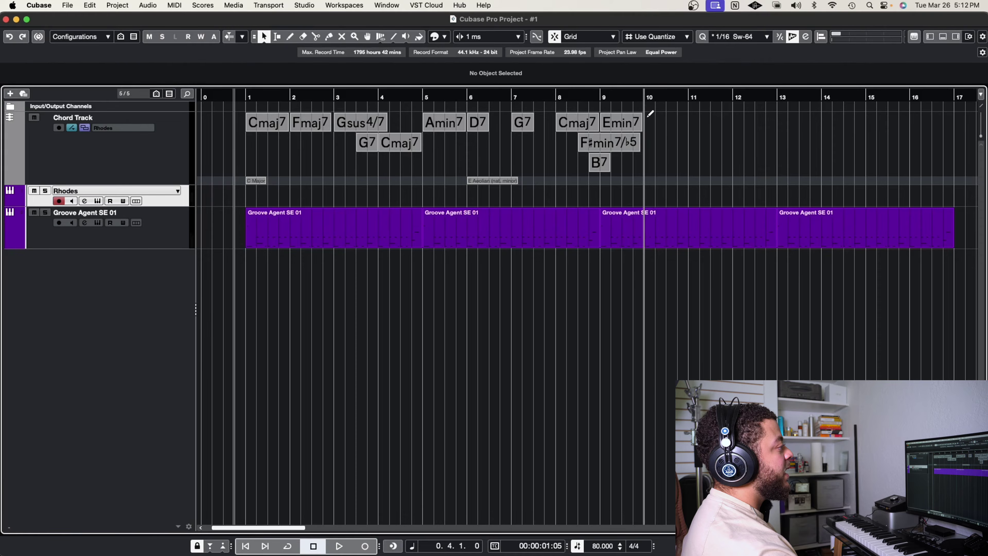
double_click(651, 122)
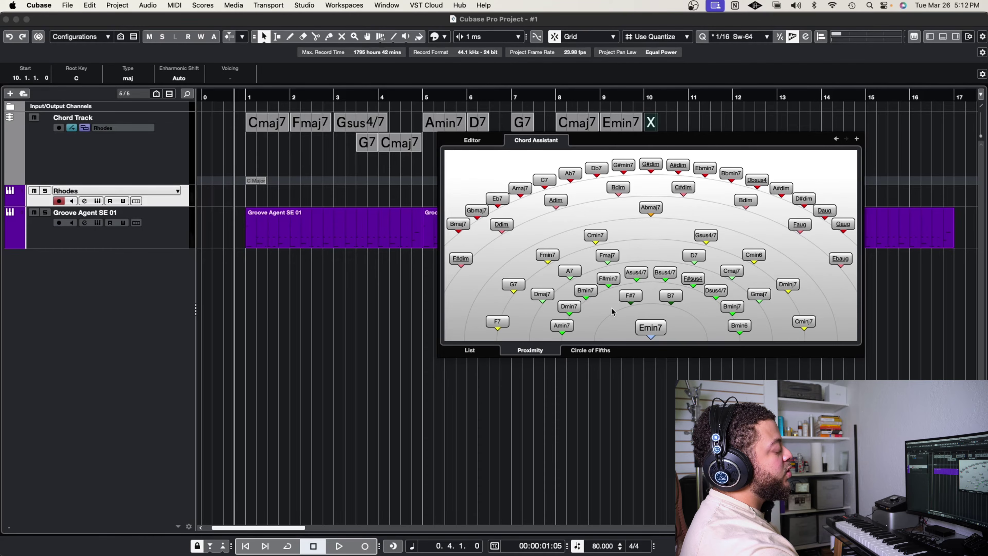
left_click(543, 294)
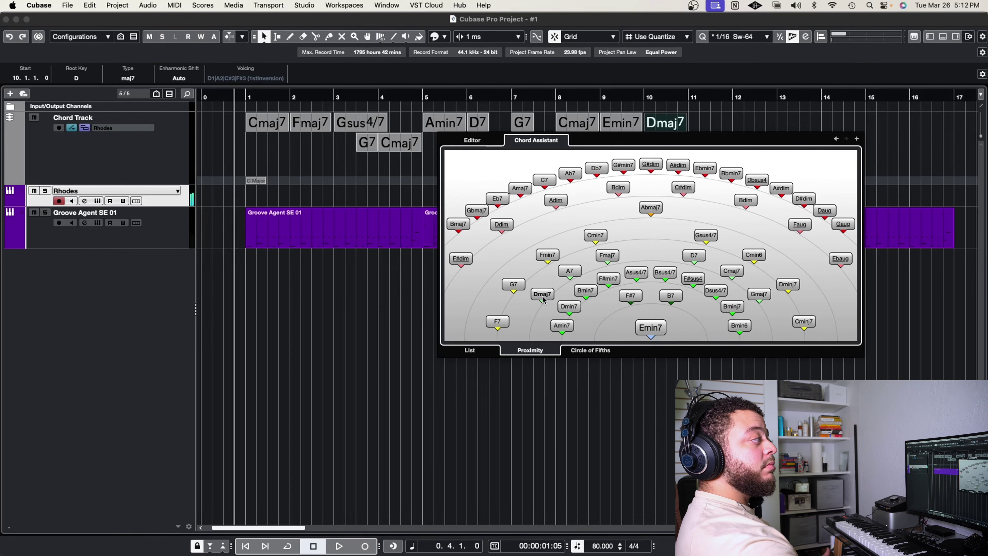
left_click(663, 400)
left_click(555, 97)
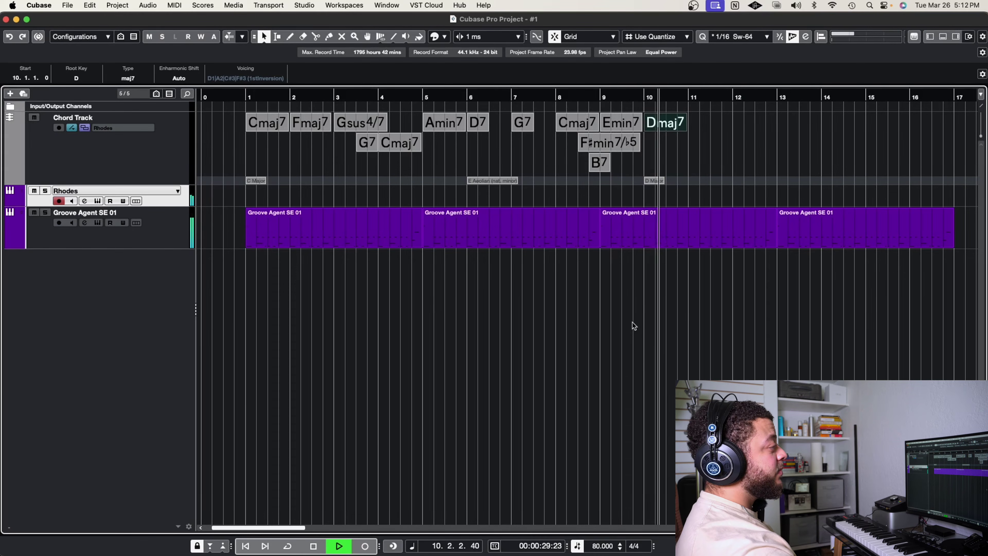
key("space")
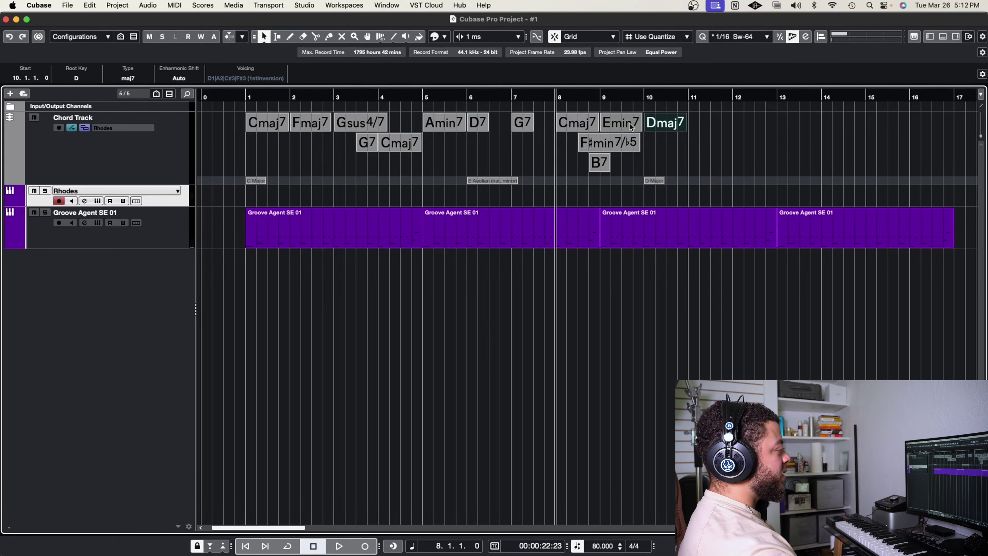
Copy the Emin7 and Dmaj7 chords of bars 9 and 10 to bars 11 and 12, and play from just before bar 8.
left_click_drag(630, 127, 744, 125)
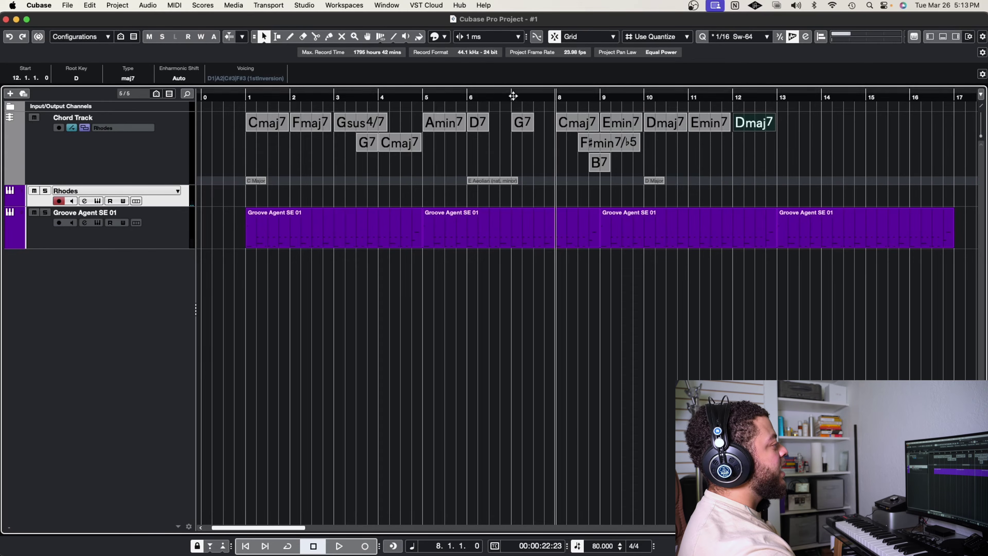
left_click(552, 97)
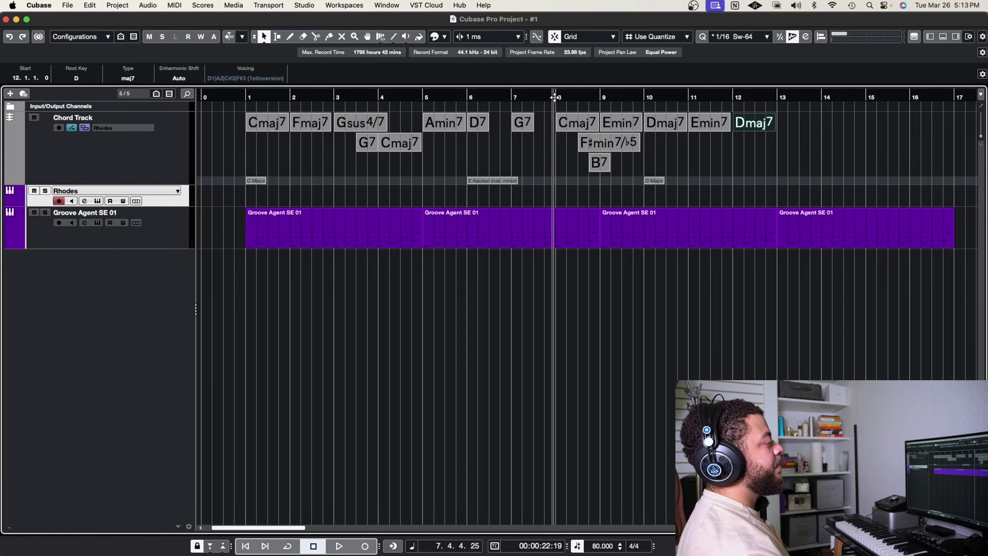
key("space")
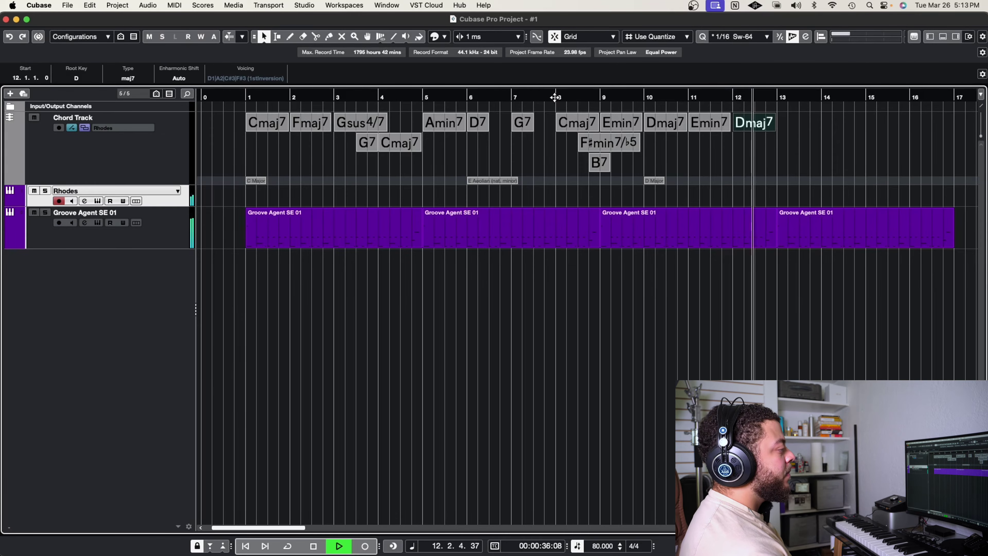
key("space")
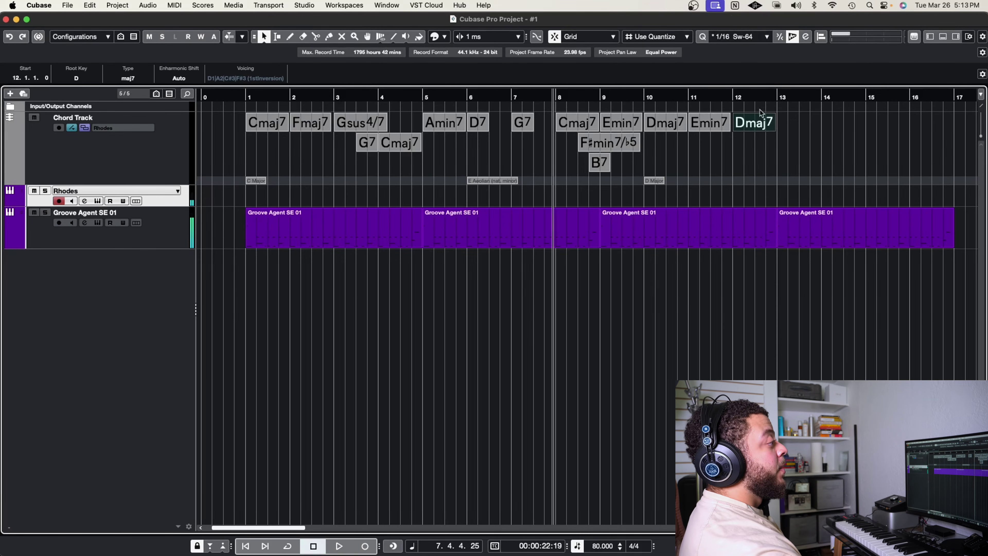
left_click(665, 151)
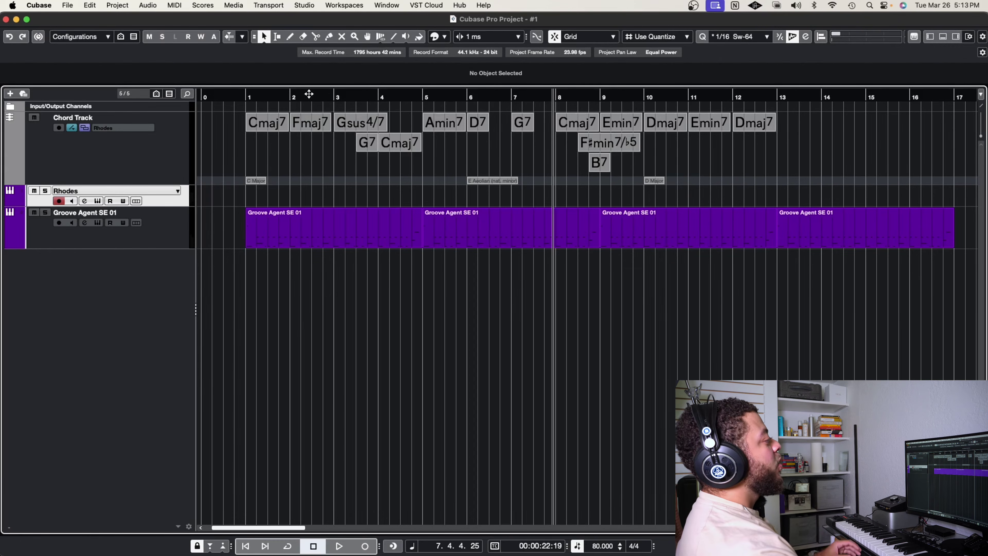
Audition the chords of bars 1 to 4 one by one: Cmaj7, Fmaj7, Gsus4/7, G7 and Cmaj7.
left_click(277, 123)
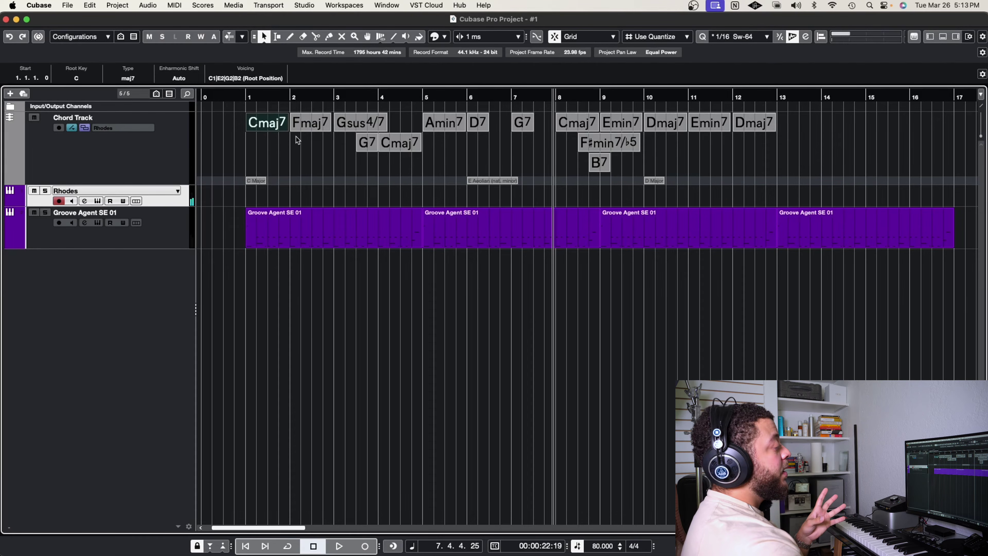
left_click(317, 130)
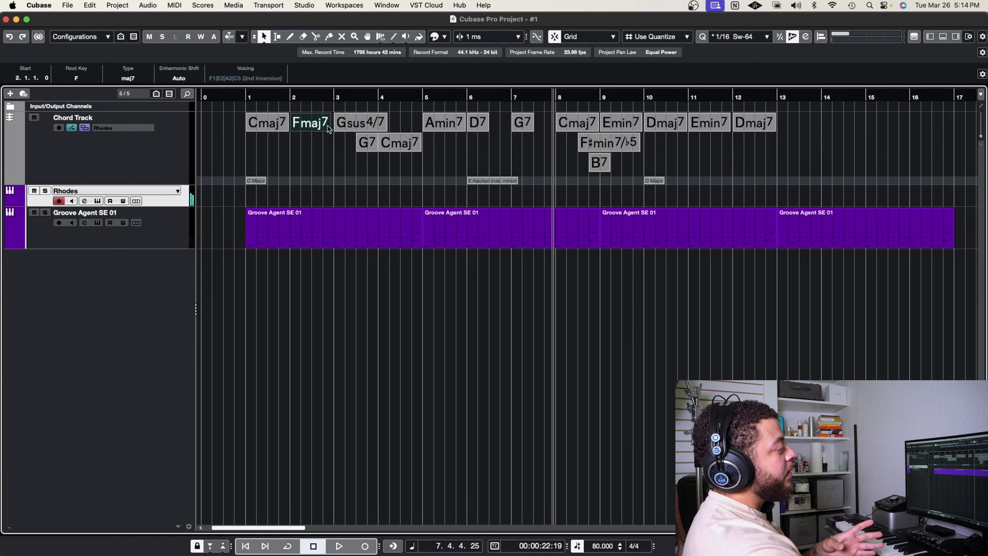
left_click(344, 125)
left_click(366, 143)
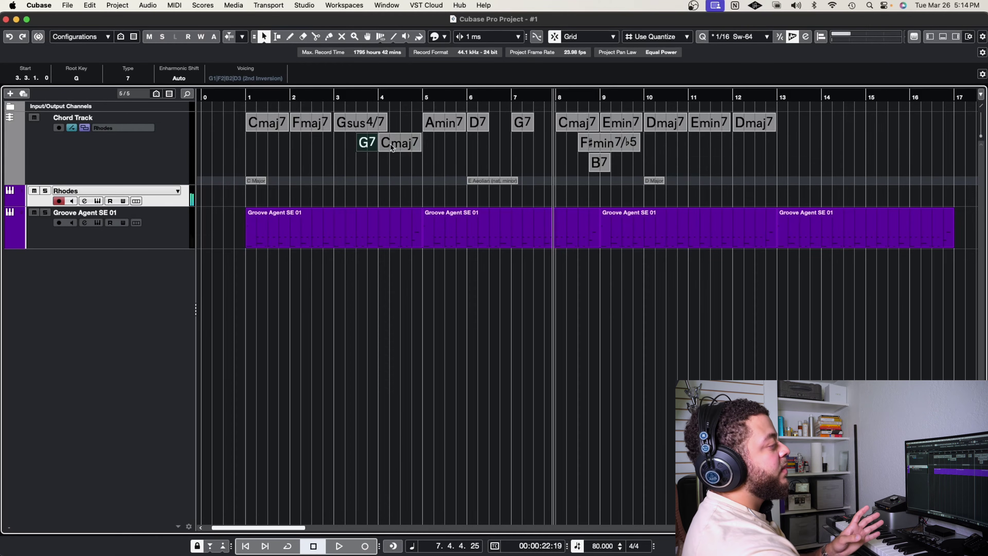
left_click(394, 147)
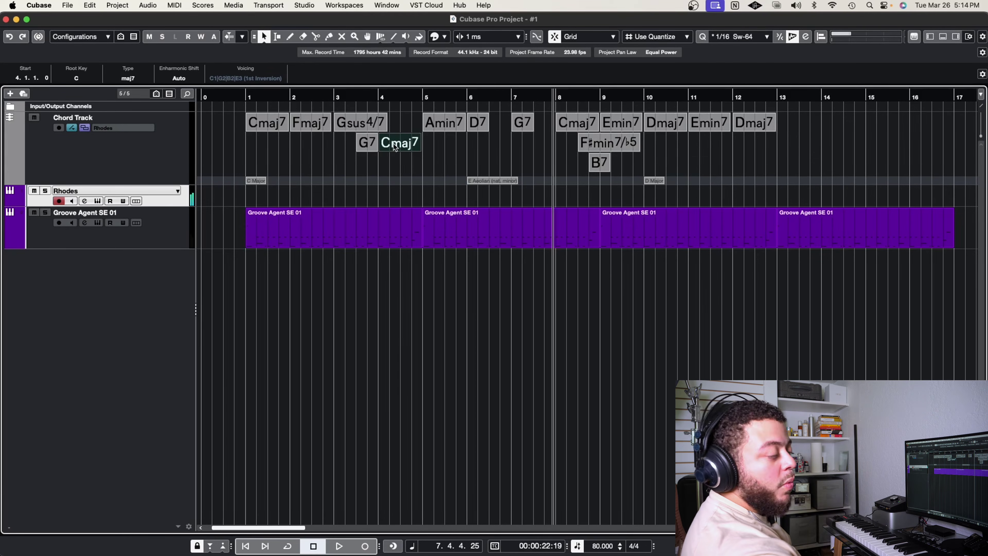
left_click(353, 126)
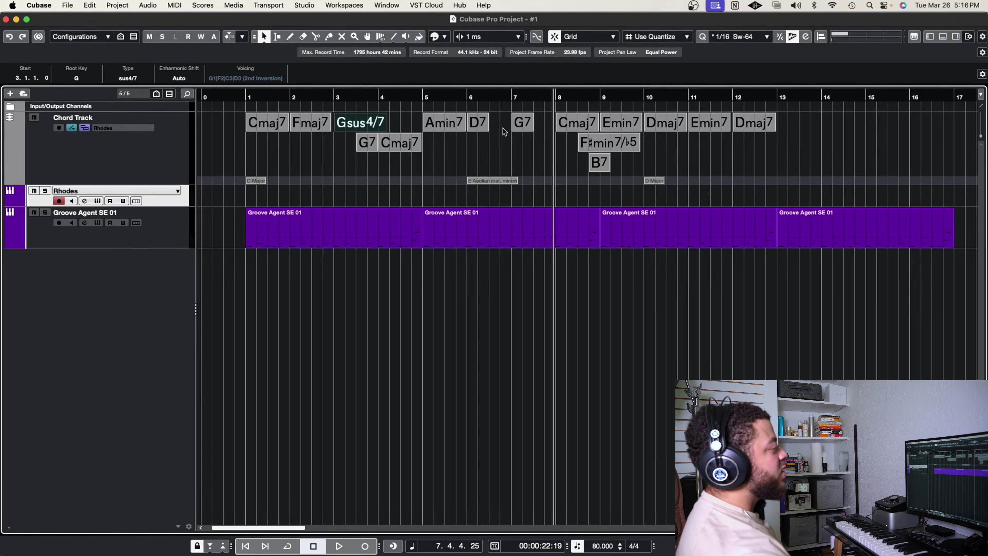
left_click(679, 167)
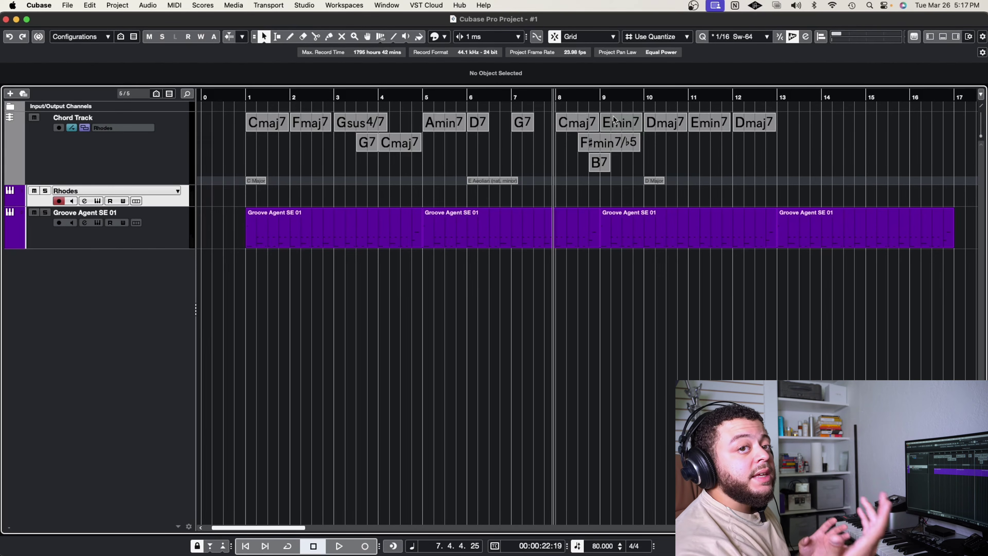
Play the chord progression from the start of bar 8 into bar 9.
left_click(578, 97)
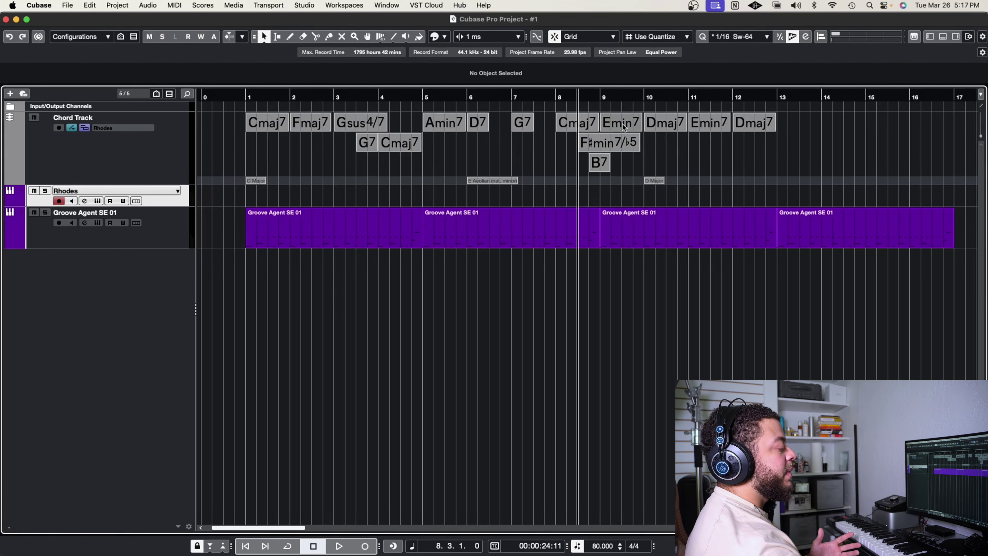
left_click(557, 99)
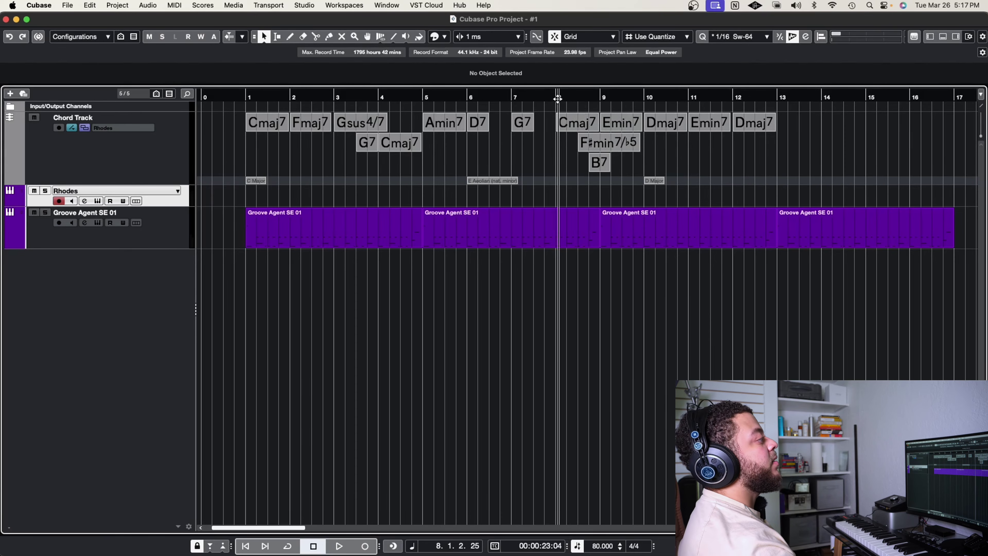
key("space")
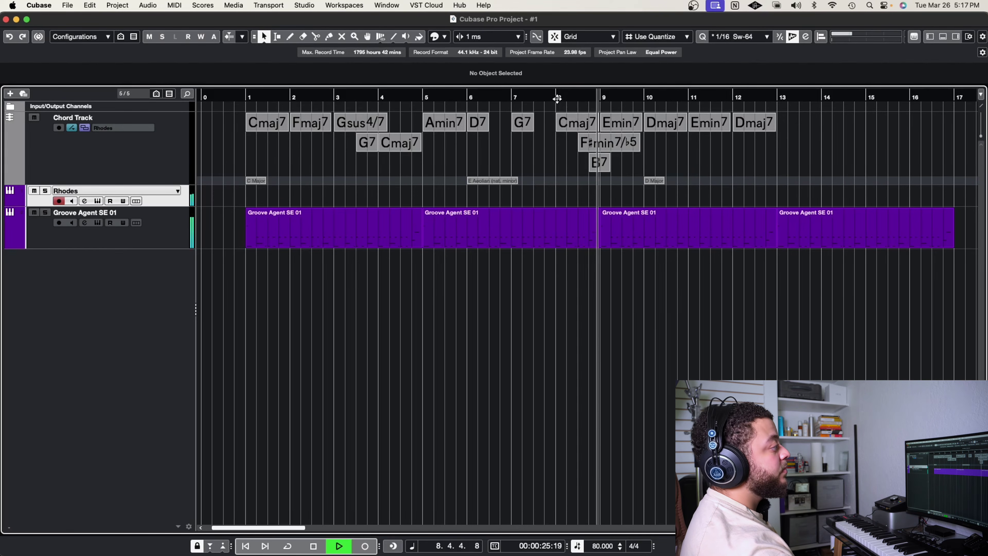
key("space")
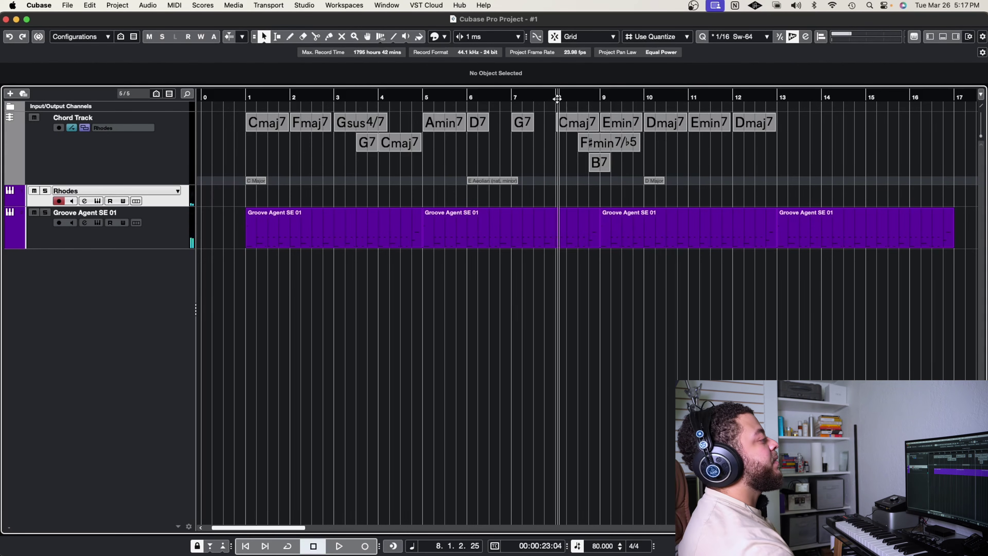
Add a chord event at bar 13 and assign it Bmin7 from the Chord Assistant's proximity suggestions.
key("n")
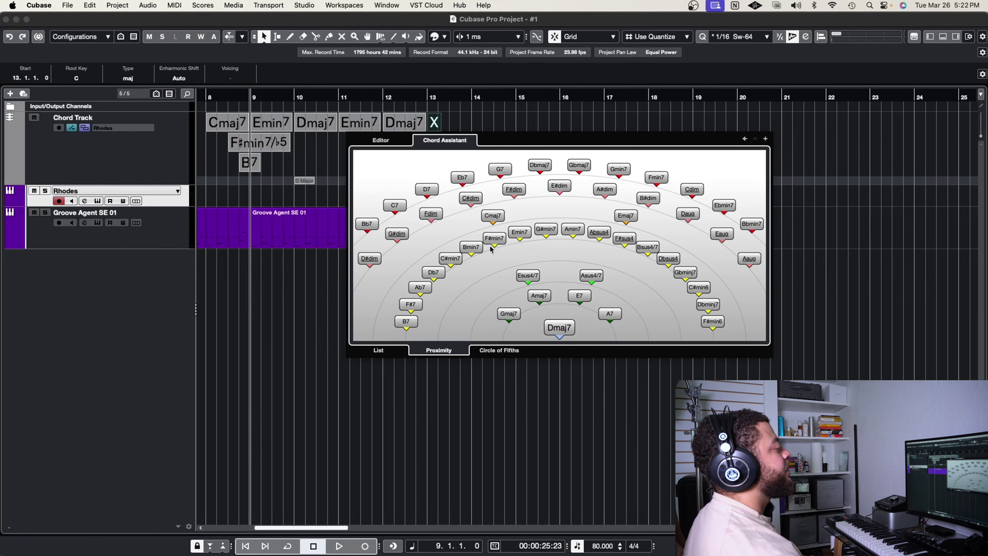
left_click(479, 249)
key("Escape")
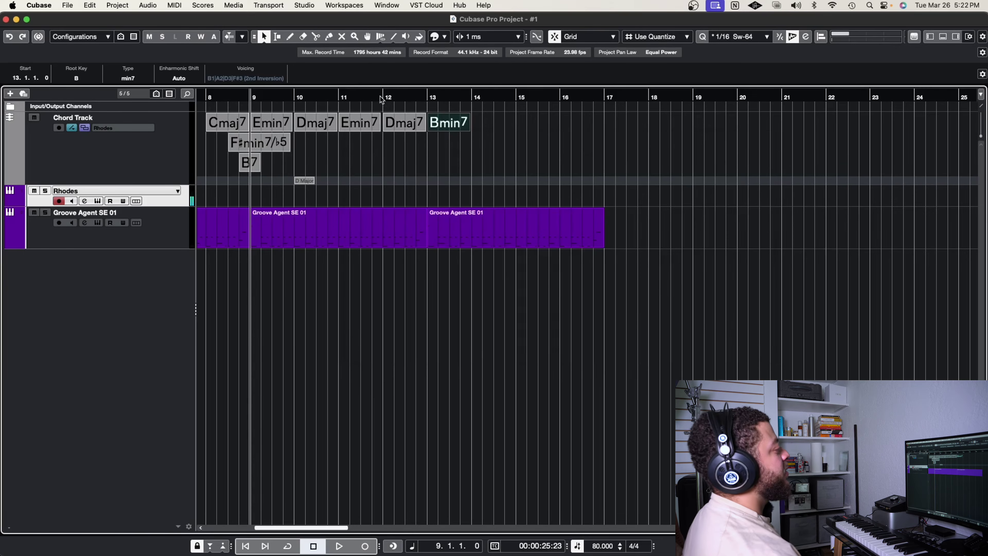
Play the progression from bar 11 through the bar 13 chord, and again from the start of bar 13.
left_click(340, 96)
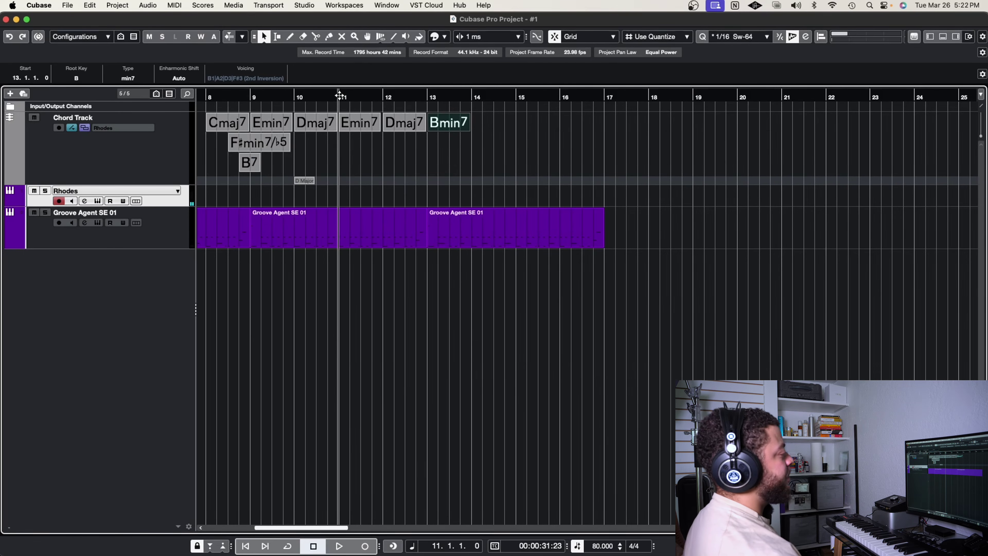
key("space")
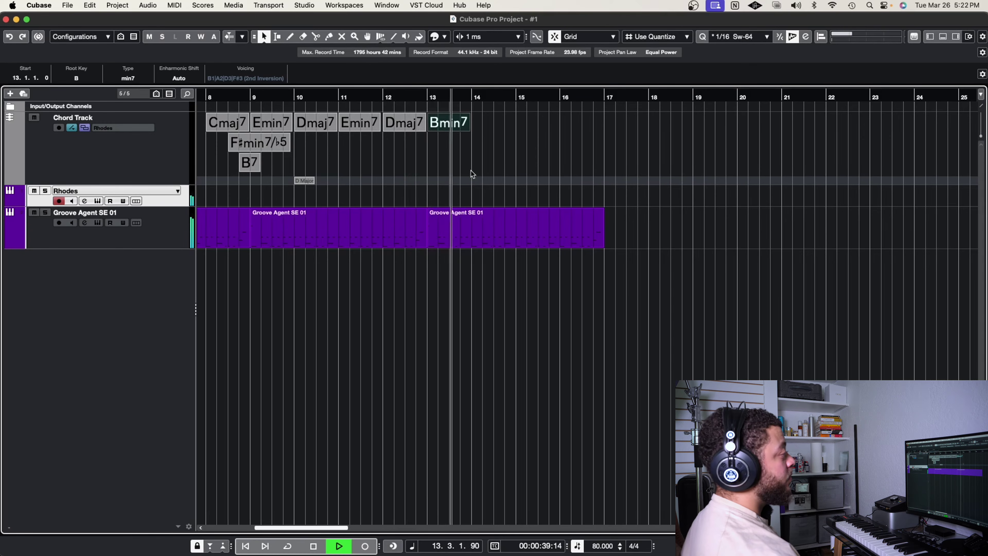
key("space")
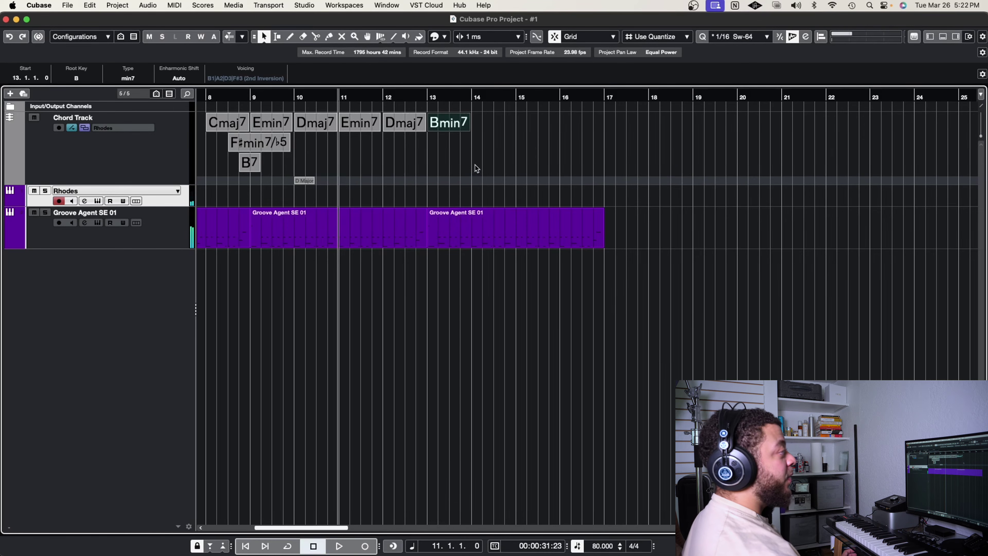
left_click(476, 168)
scroll(537, 152, "left", 5)
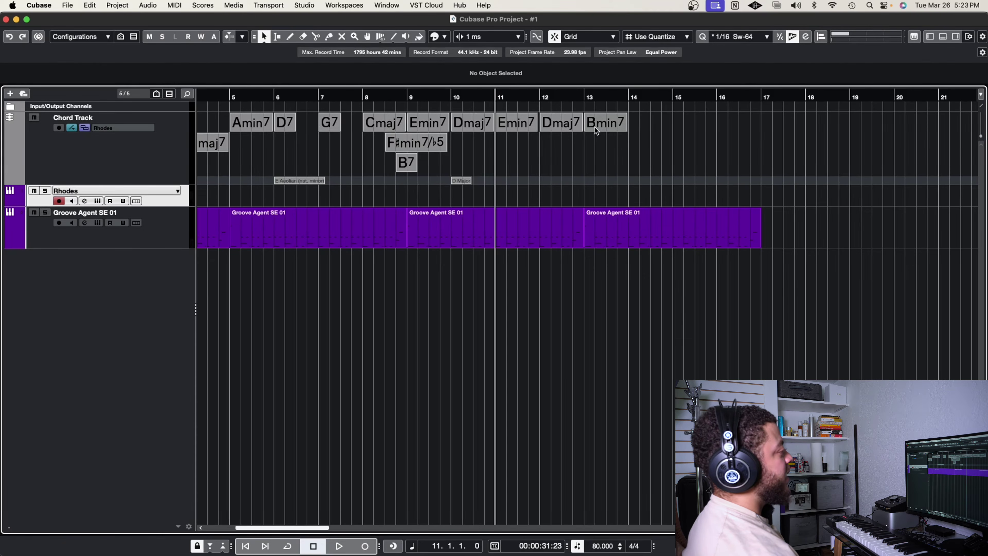
left_click(583, 96)
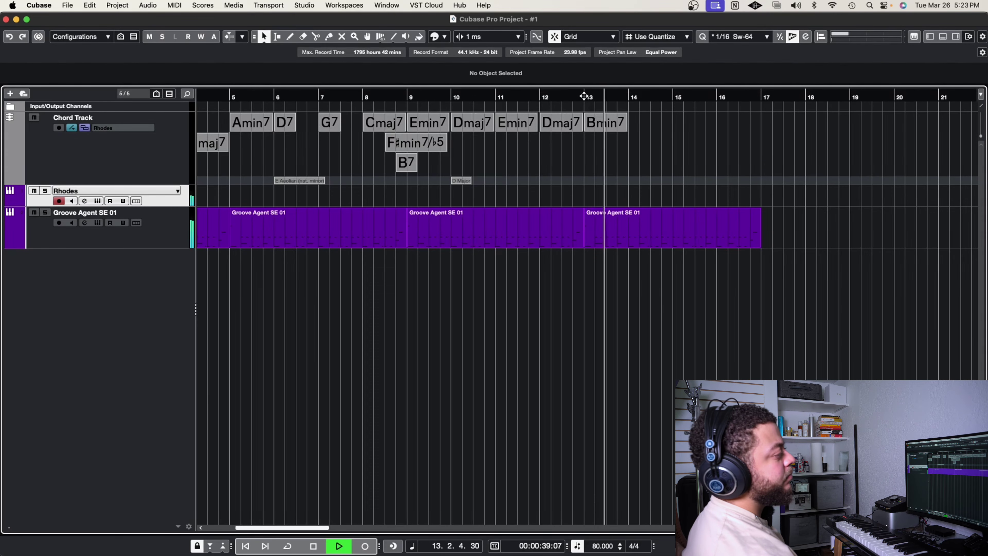
key("space")
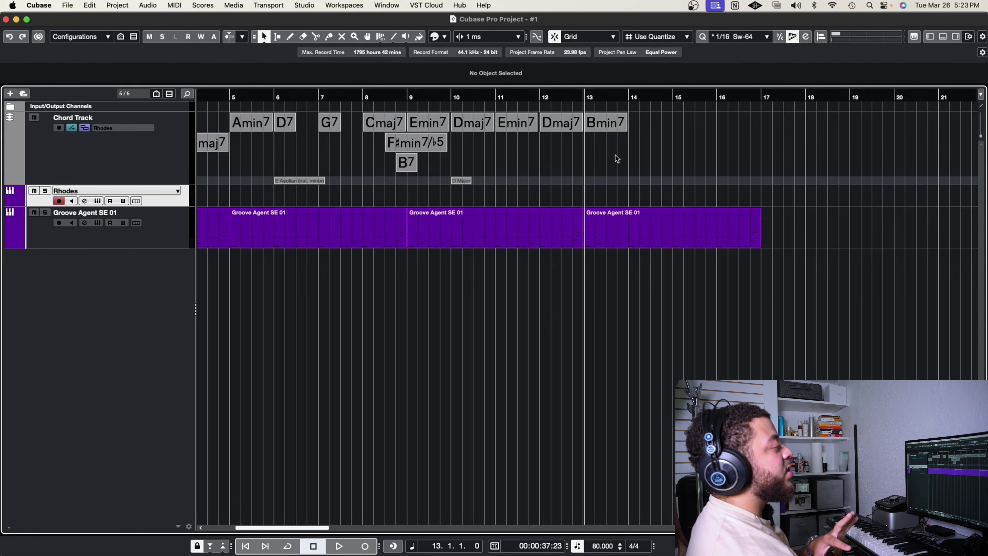
Add a chord event at bar 14 and assign it E7 from the Chord Assistant's proximity suggestions.
left_click(633, 123, "alt")
double_click(634, 124)
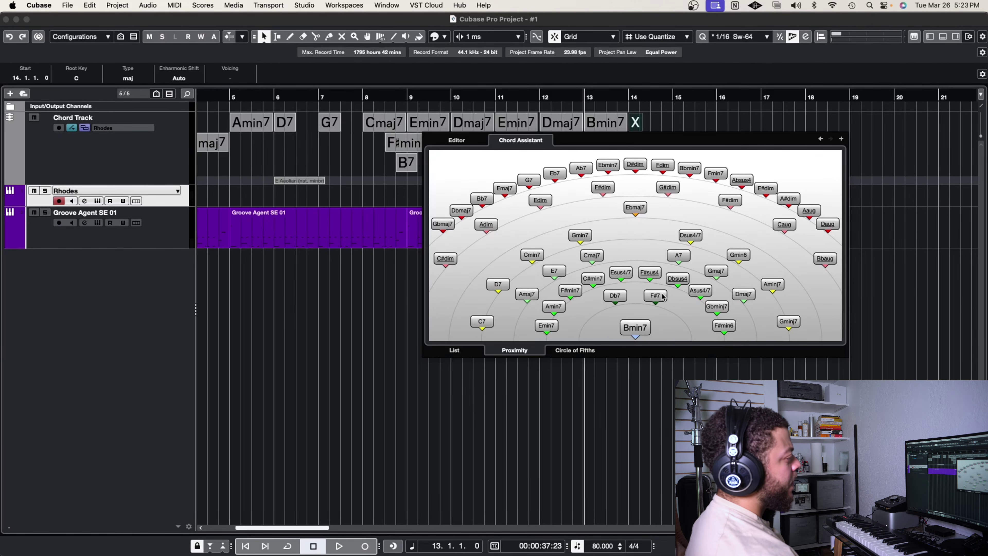
left_click(554, 272)
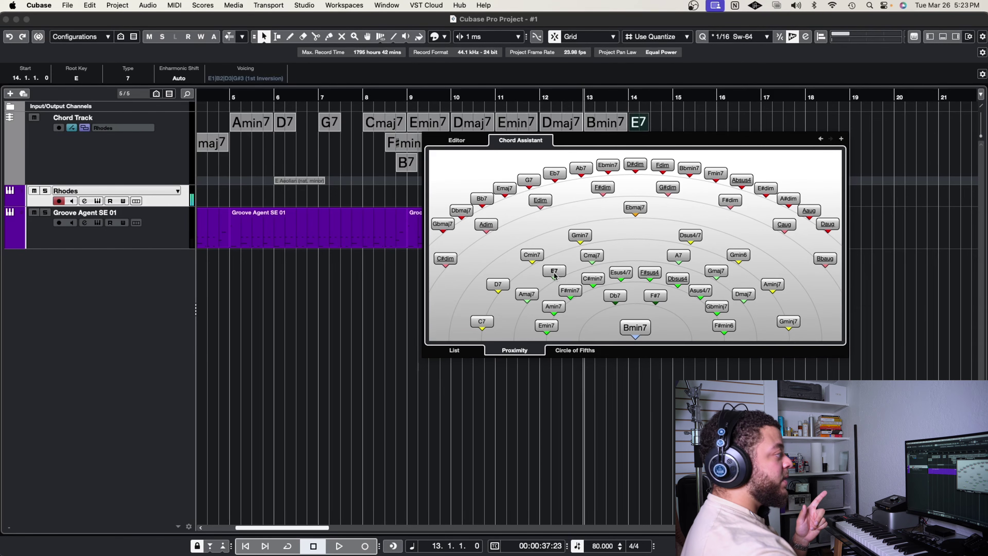
key("Escape")
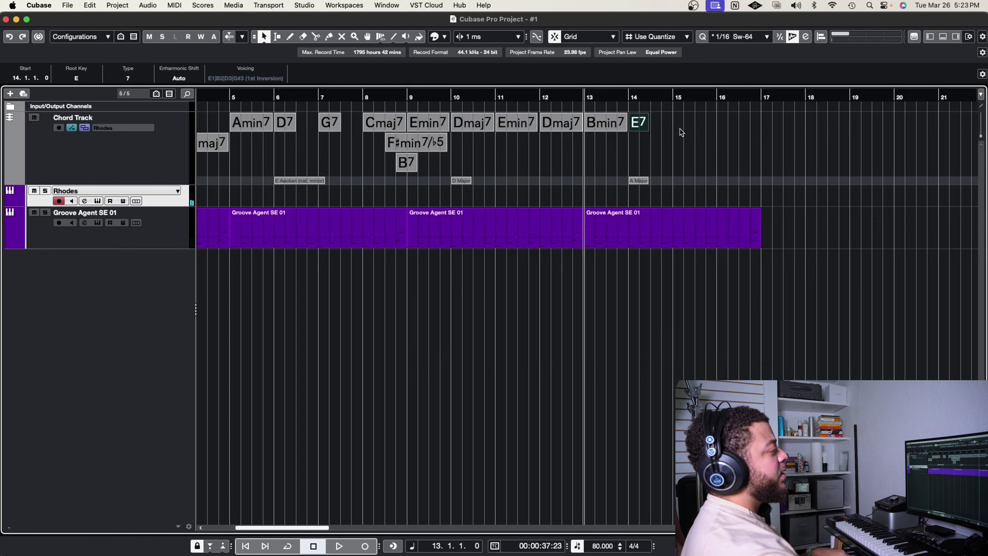
Add a chord event at bar 15 and define it as Asus4/7 in the chord editor.
left_click(675, 115)
left_click(677, 117)
double_click(677, 122)
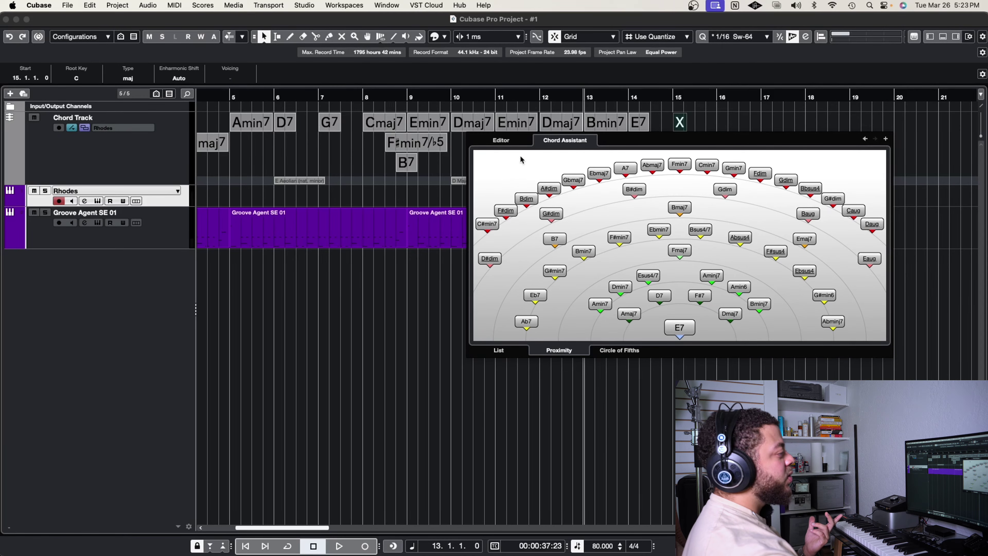
left_click(511, 144)
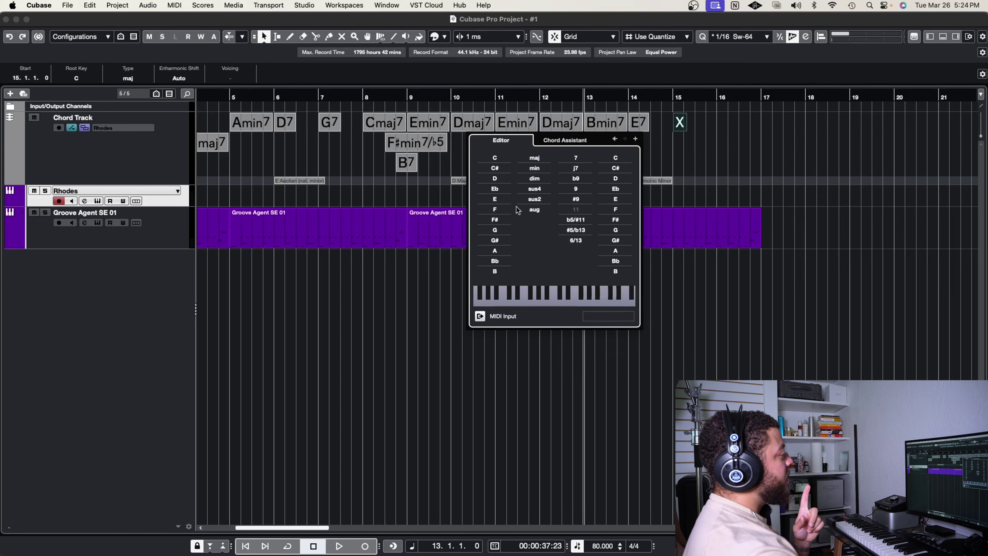
left_click(494, 253)
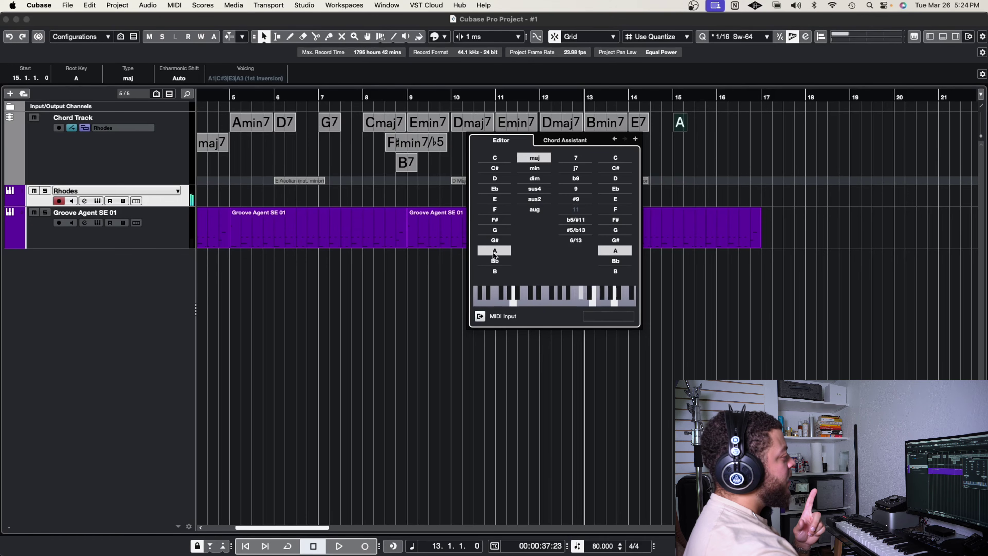
left_click(545, 189)
left_click(591, 159)
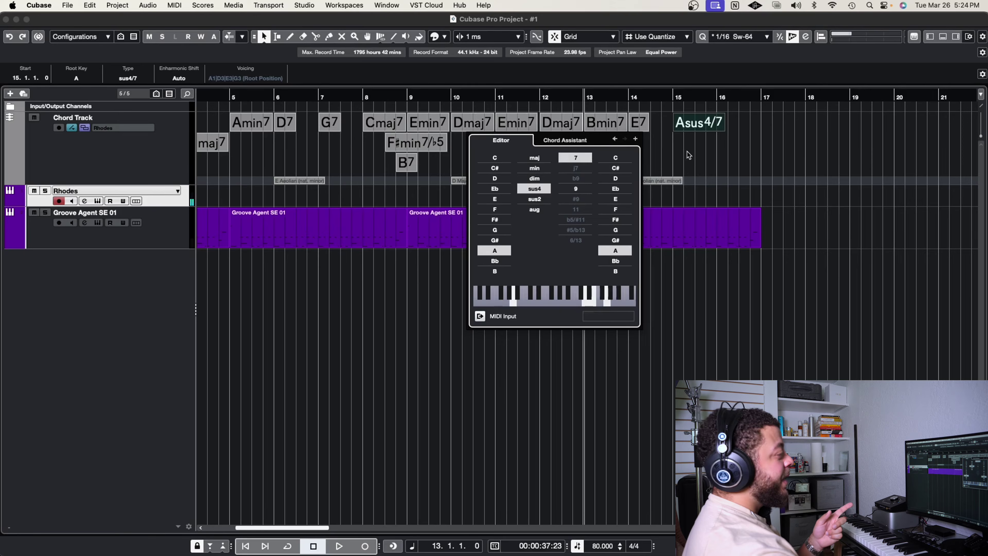
Add a chord event on beat 3 of bar 15 and define it as A7 in the chord editor.
left_click(698, 143)
left_click(697, 142)
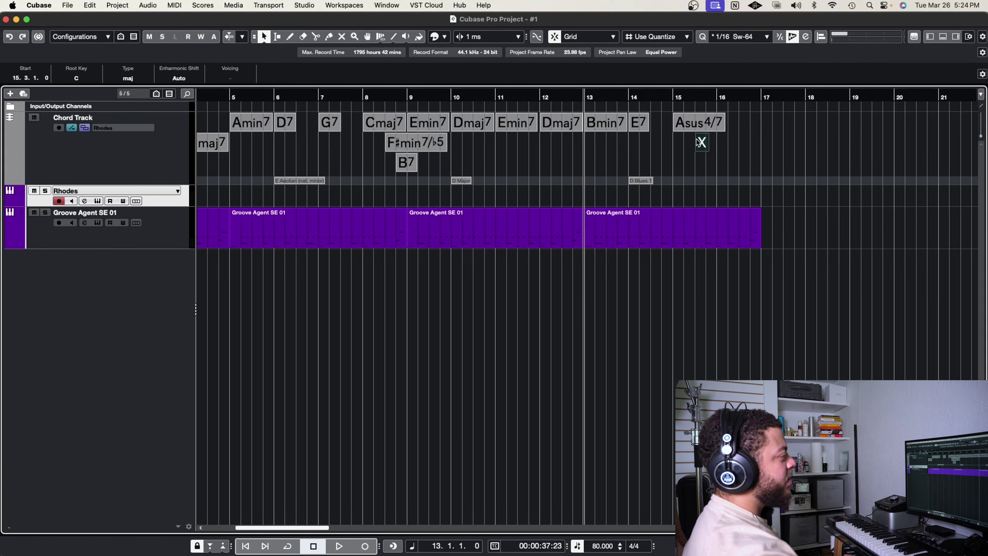
double_click(705, 145)
left_click(644, 271)
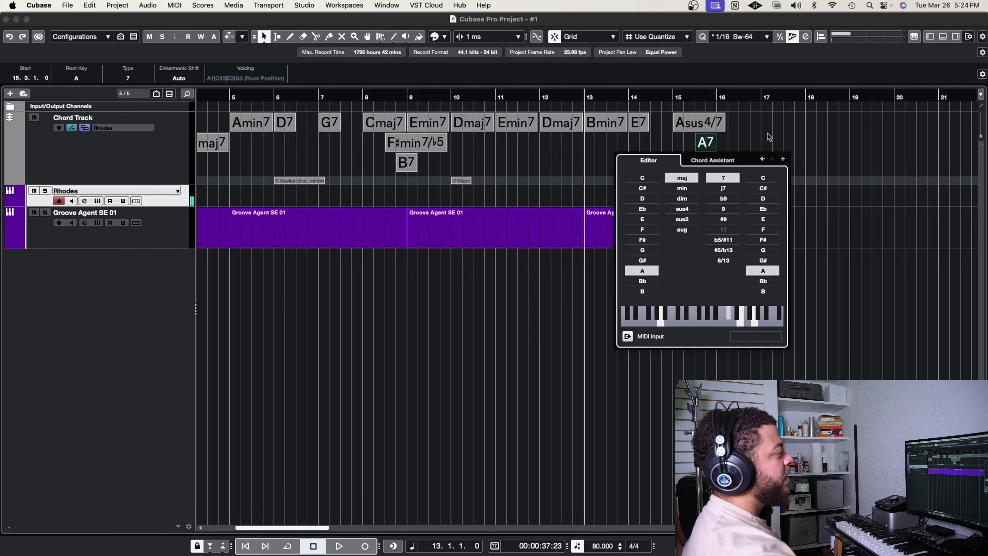
Add a chord event at bar 16 and assign it Dmaj7 from the Chord Assistant's proximity suggestions.
left_click(722, 143)
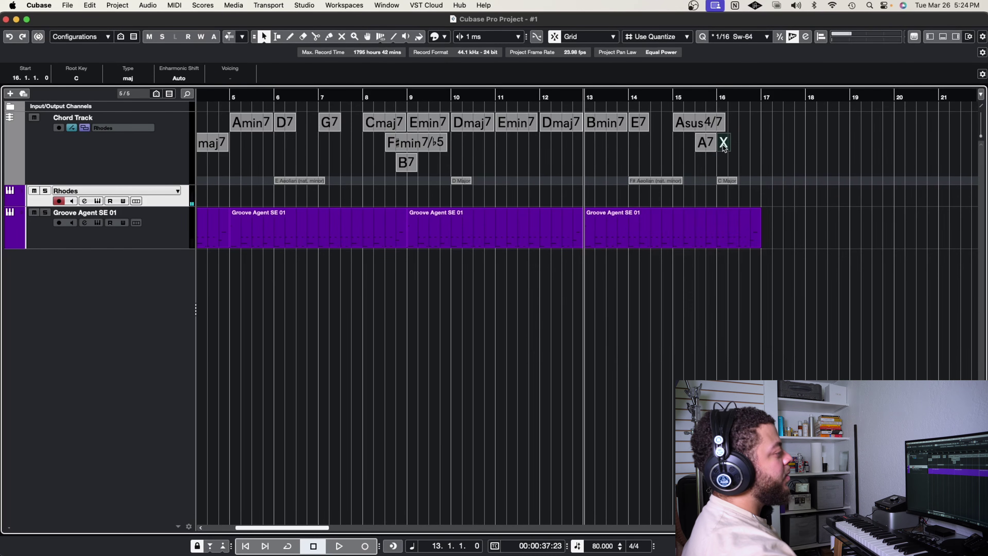
double_click(724, 147)
left_click(733, 145)
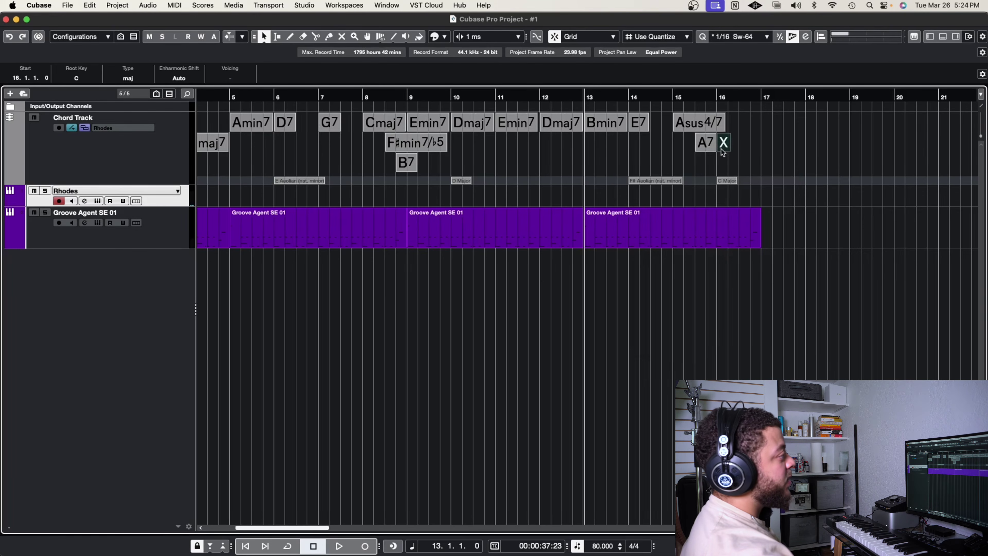
double_click(724, 146)
left_click(731, 160)
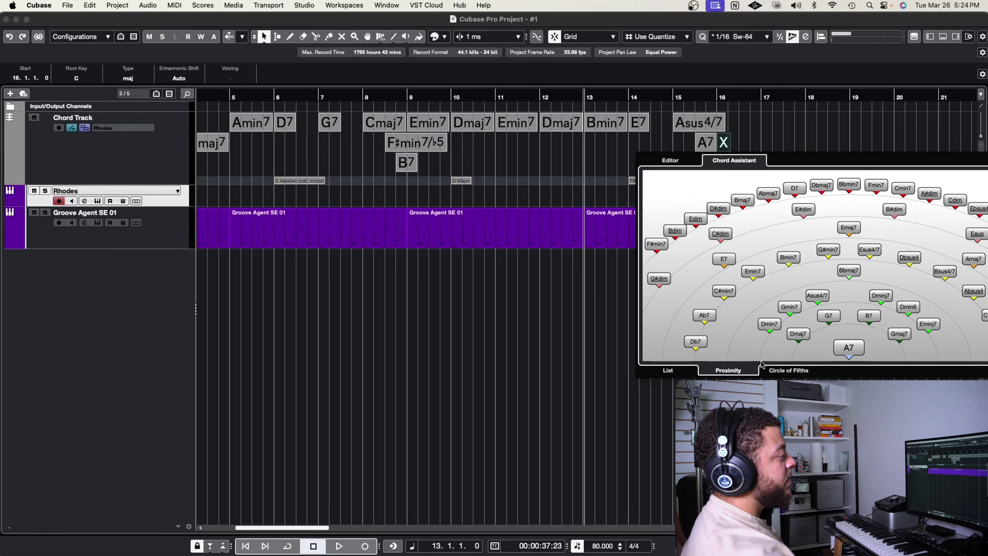
left_click(803, 340)
left_click(786, 132)
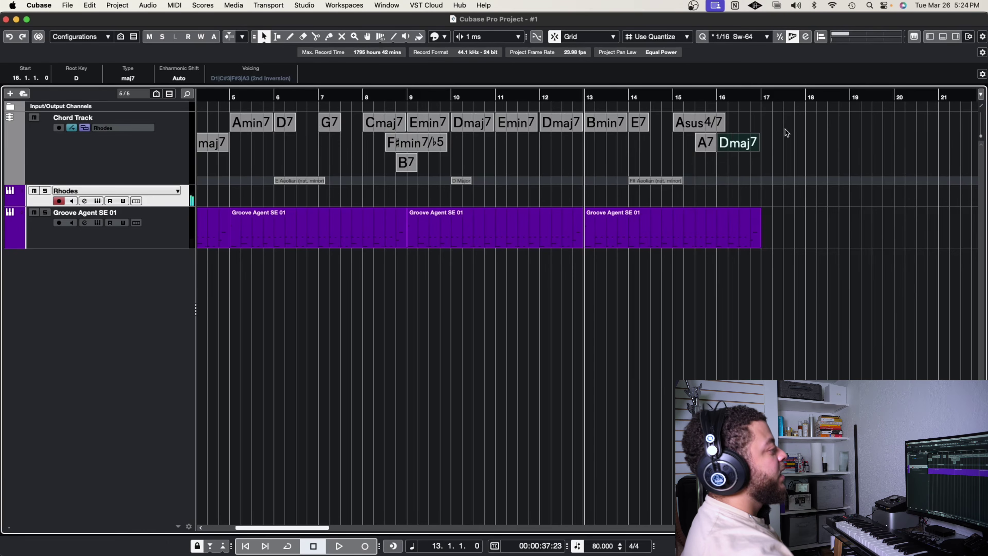
Play the progression from the start of bar 8 into bar 16.
left_click(363, 96)
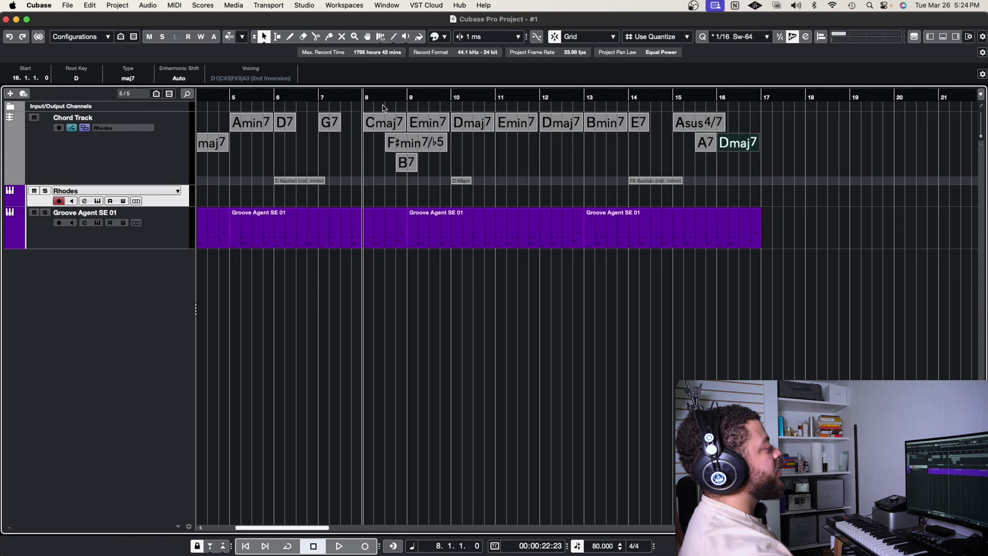
key("space")
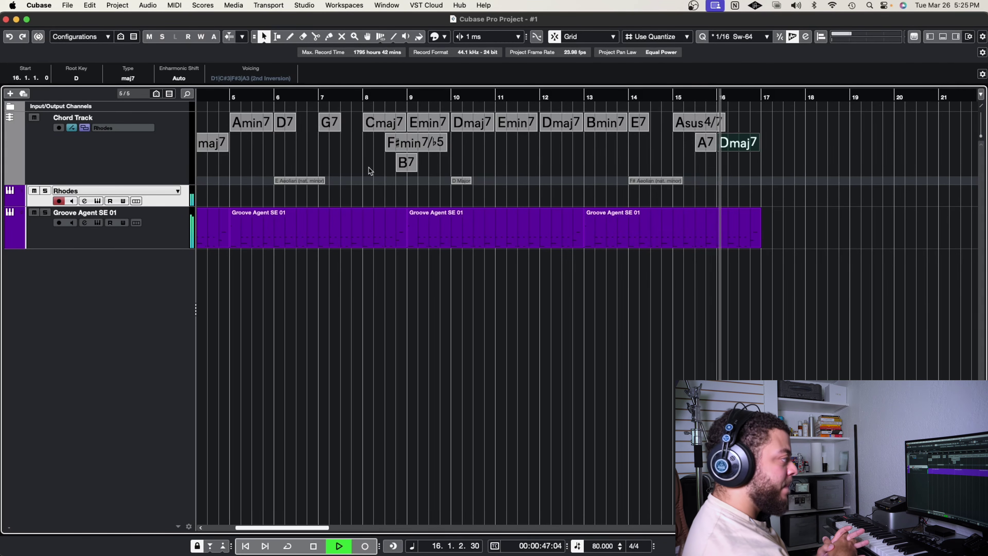
key("space")
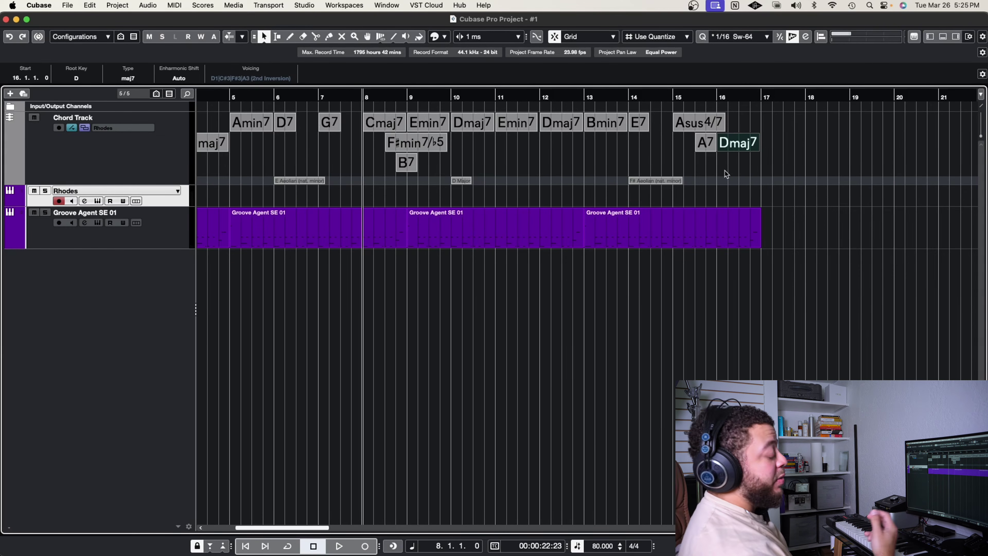
Play the whole progression with the drums from just before bar 1 to the end of bar 16.
left_click(674, 174)
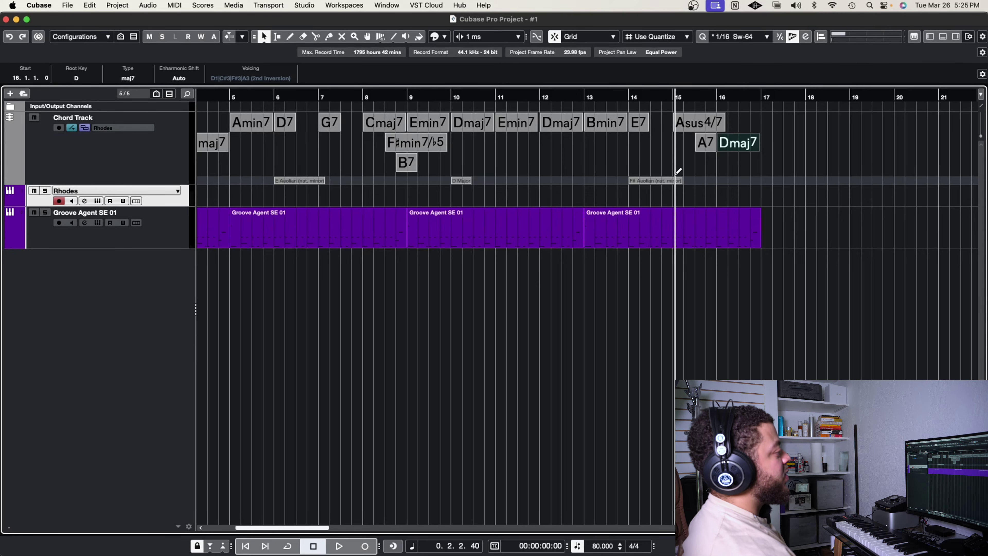
scroll(675, 177, "left", 5)
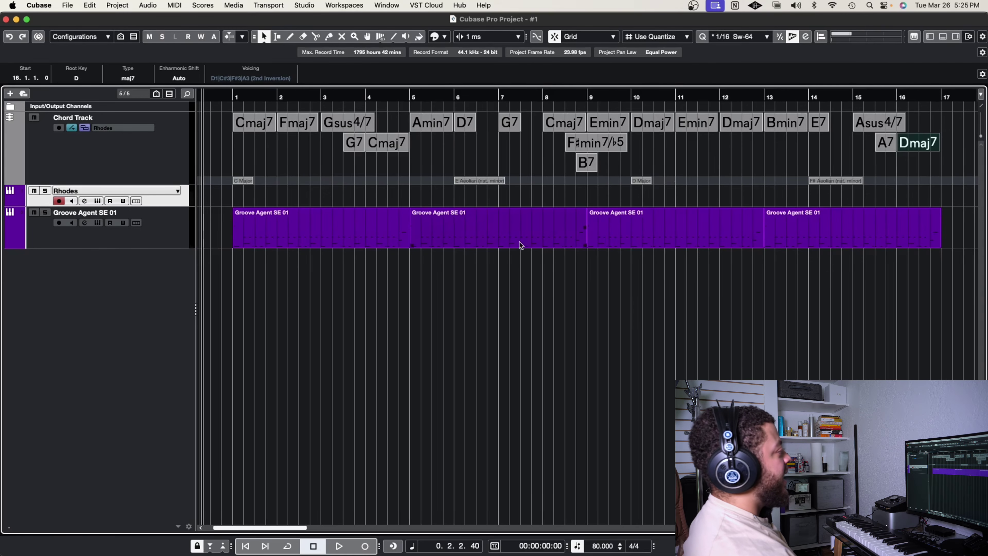
left_click(219, 98)
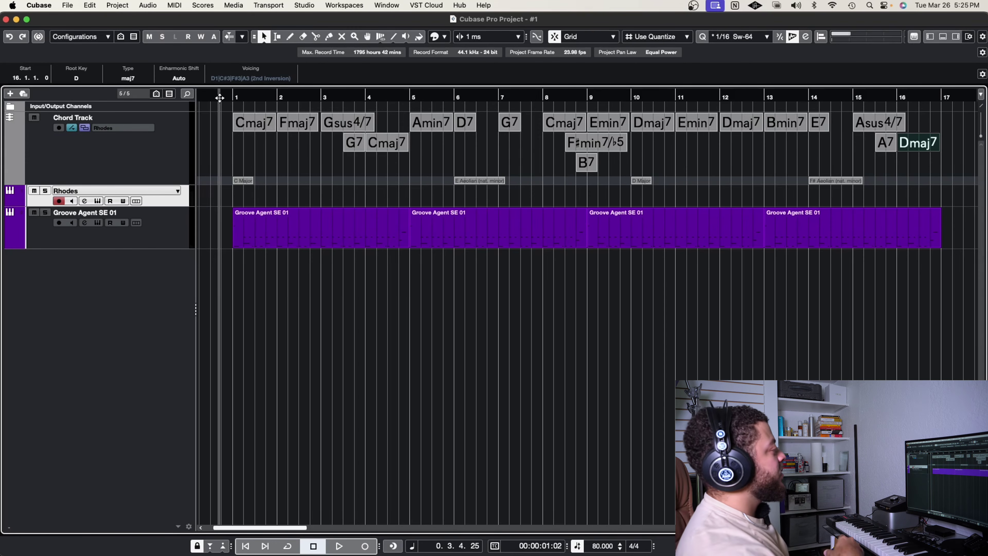
key("space")
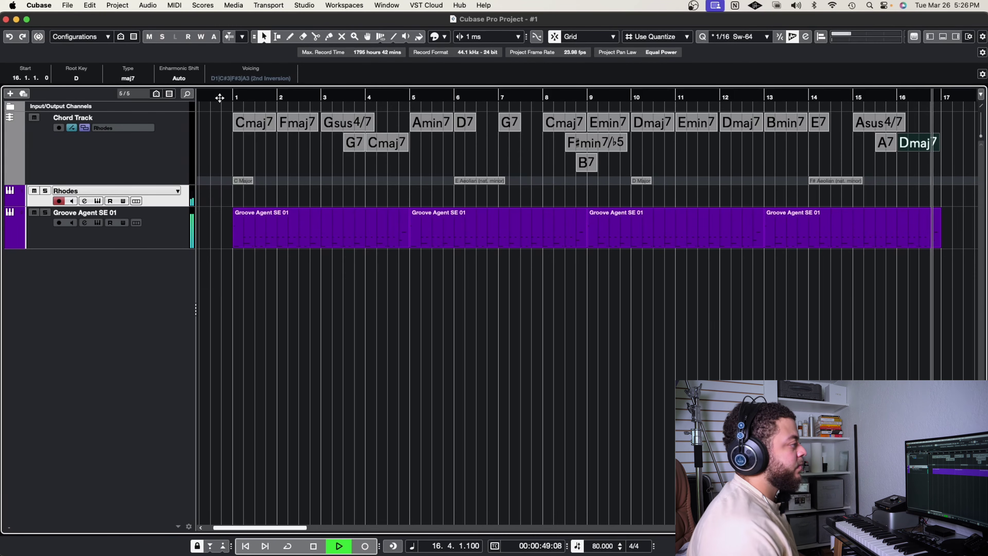
key("space")
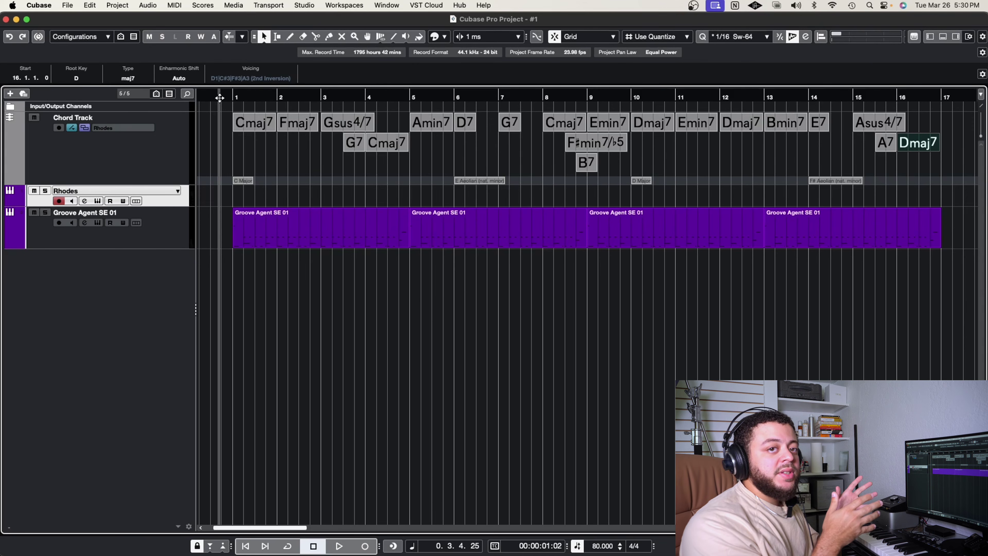
Select all events on the chord track and drop them onto the Rhodes track as MIDI parts starting at bar 1.
left_click(653, 274)
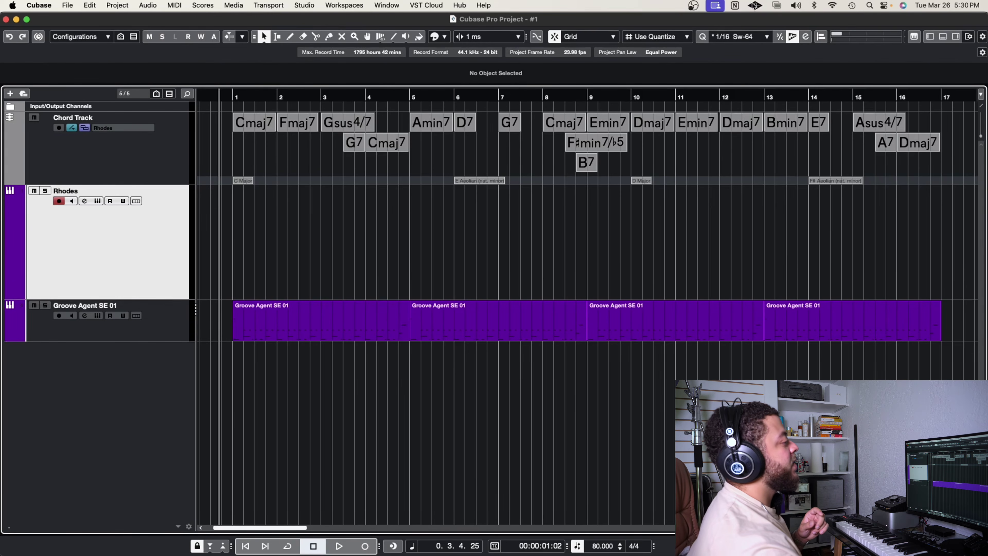
left_click_drag(899, 123, 233, 172)
left_click_drag(241, 132, 241, 216)
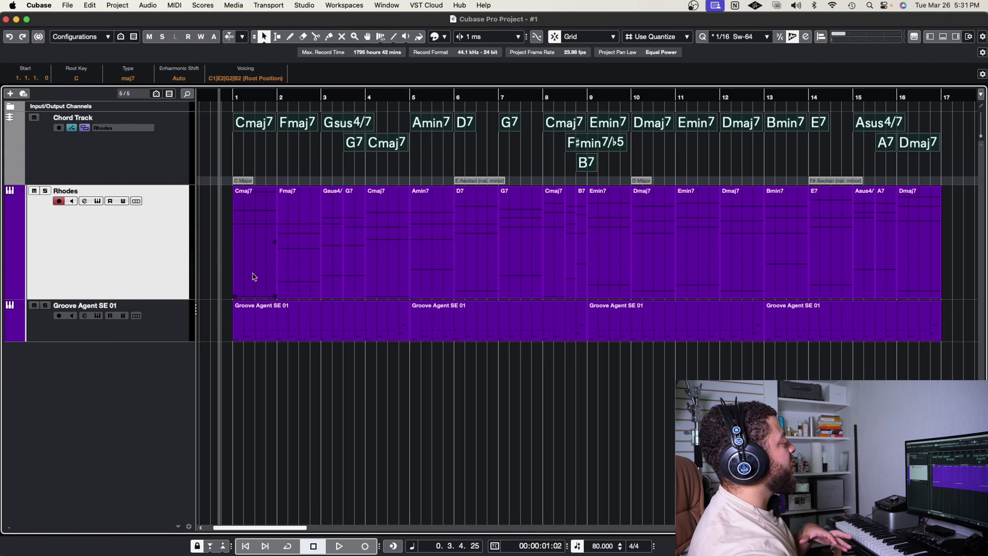
Glue the Rhodes track's chord parts from bar 1 up to bar 7 into one part.
right_click(234, 266)
left_click(281, 268)
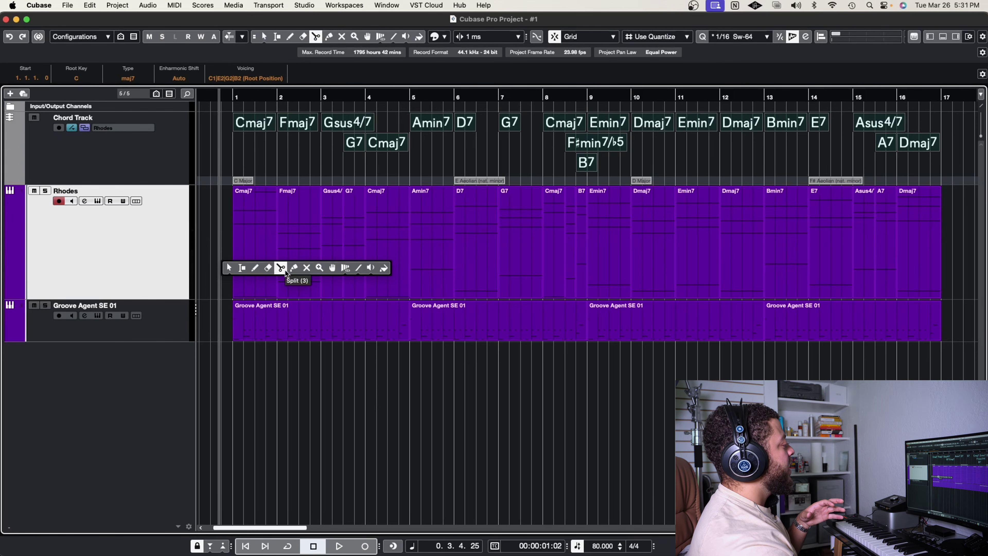
left_click(294, 267)
left_click(264, 238)
left_click(263, 237)
left_click(264, 237)
left_click(264, 238)
left_click(264, 237)
left_click(263, 237)
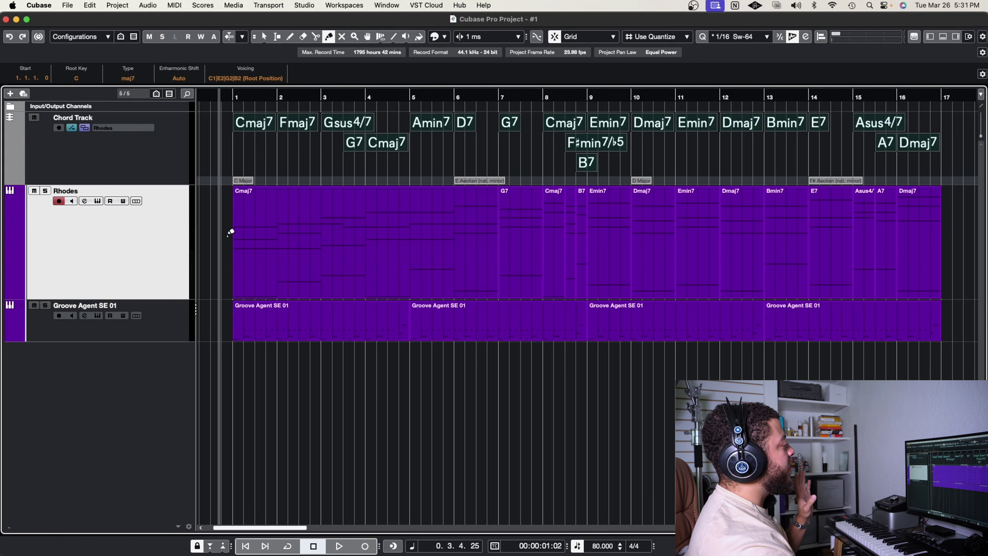
Select all parts on the Rhodes track and glue them into a single part through bar 16, returning to the selection tool.
left_click(222, 230)
left_click_drag(221, 230, 906, 214)
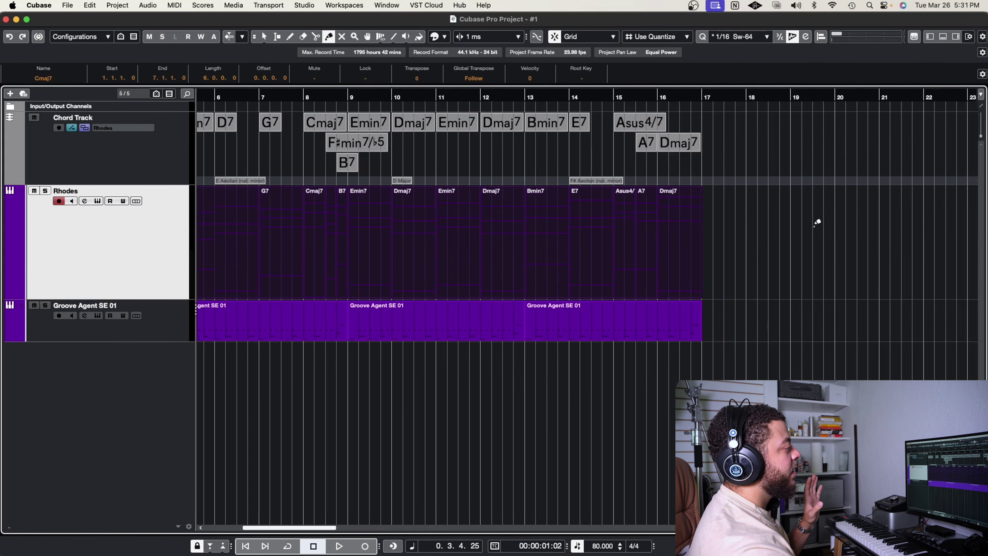
scroll(571, 257, "left", 10)
left_click(464, 258)
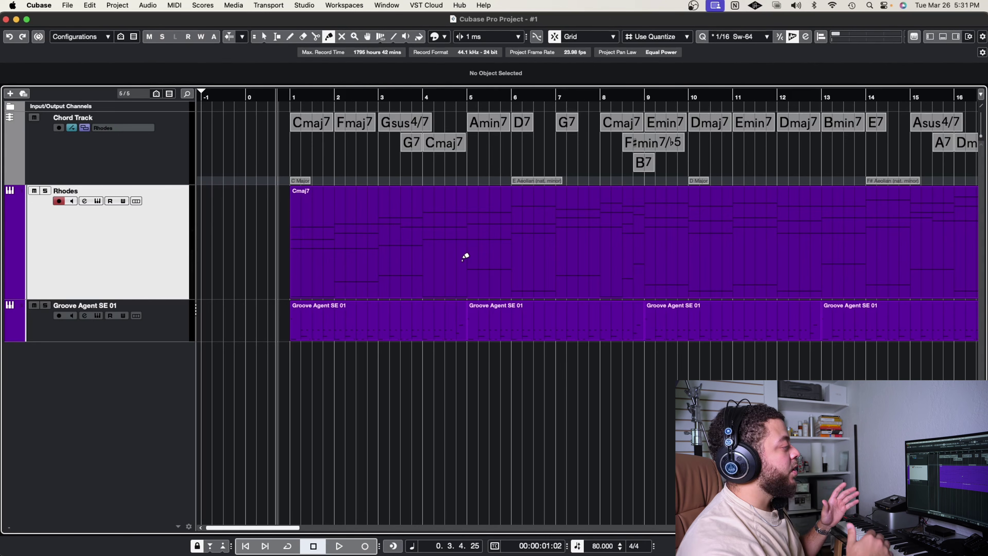
key("1")
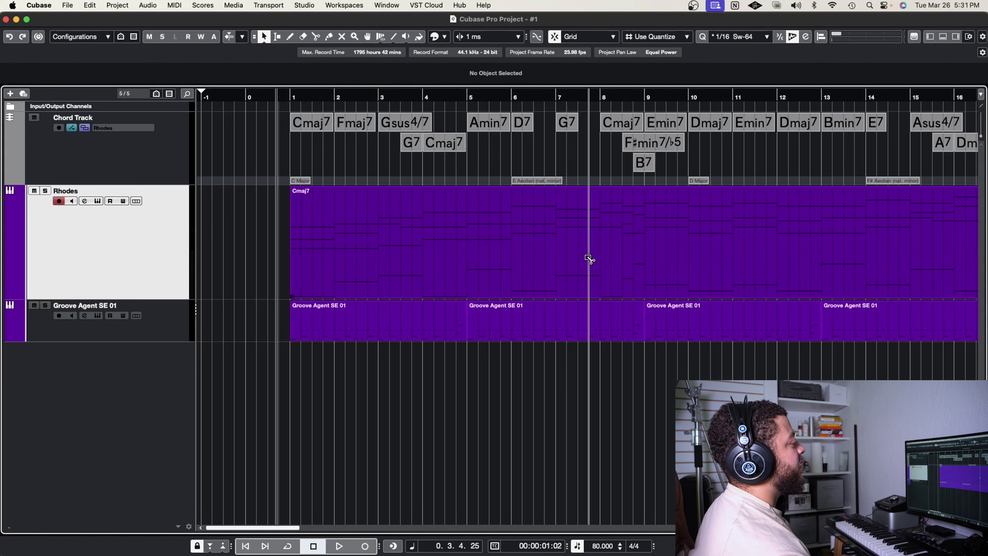
Play the glued Rhodes part briefly from the start of bar 15.
scroll(588, 259, "right", 5)
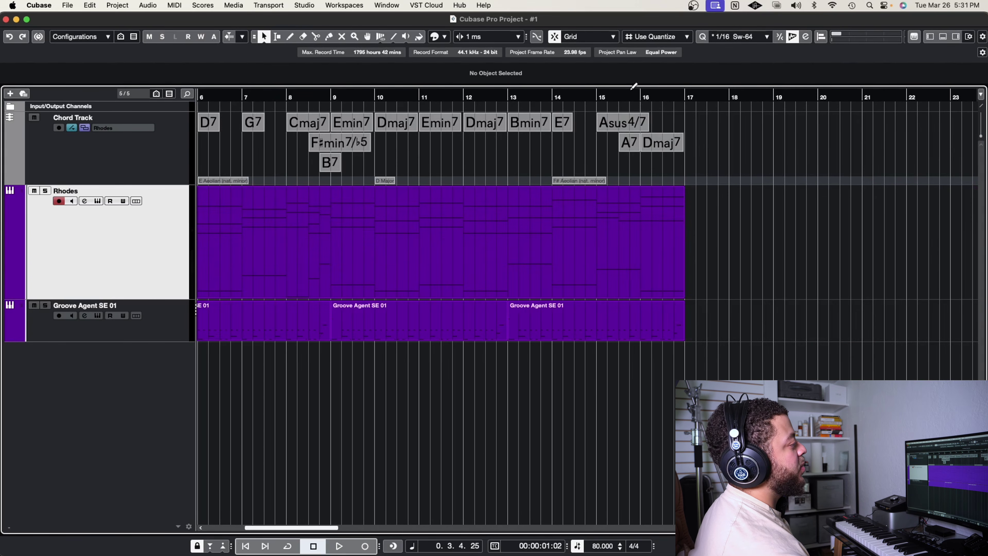
left_click(598, 97)
key("space")
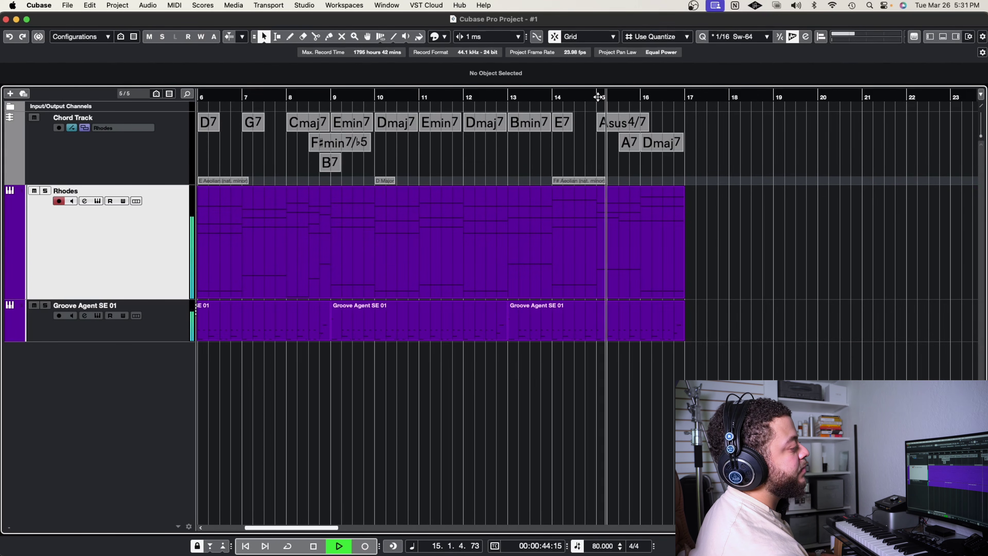
key("space")
In the Rhodes part's Key Editor, lower the highest note of the bar 16 chord one octave to A2, and close the editor.
double_click(630, 247)
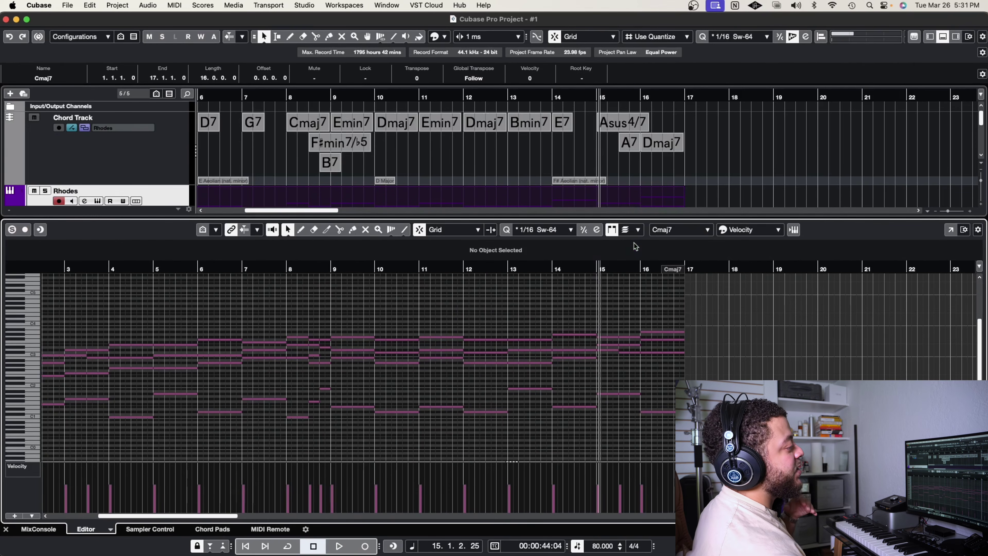
scroll(642, 344, "up", 3)
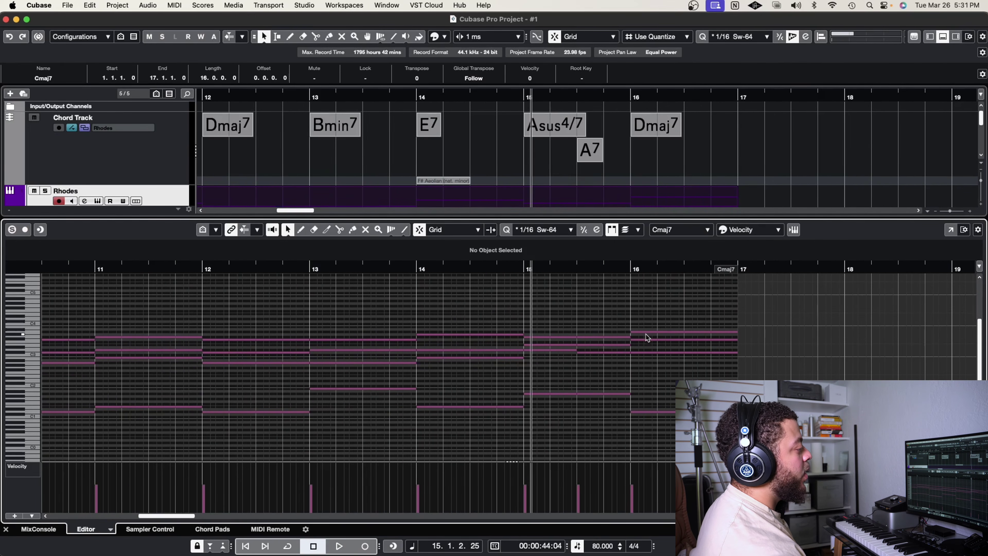
left_click(645, 331)
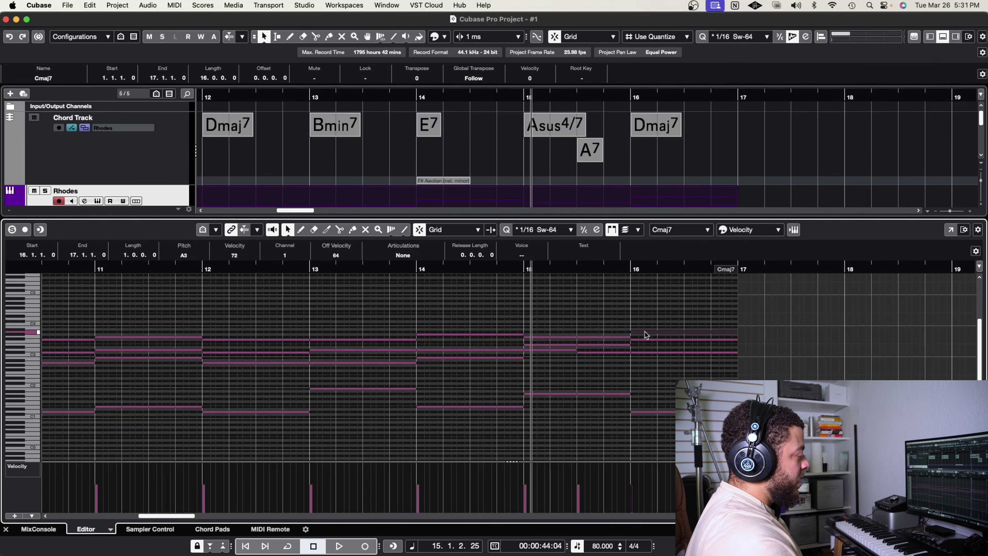
key("Down")
key("Down")
key("Down")
key("Down")
key("Down")
key("Down")
key("Down")
key("Down")
key("Down")
key("Down")
key("Down")
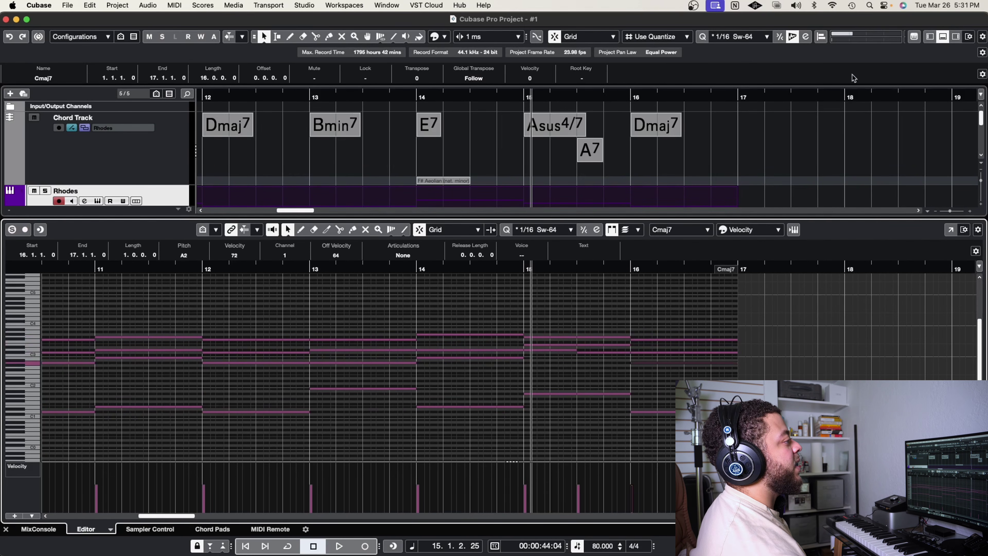
left_click(942, 37)
Mute the chord track and play the Rhodes part from bar 15 into bar 16.
left_click(34, 118)
key("space")
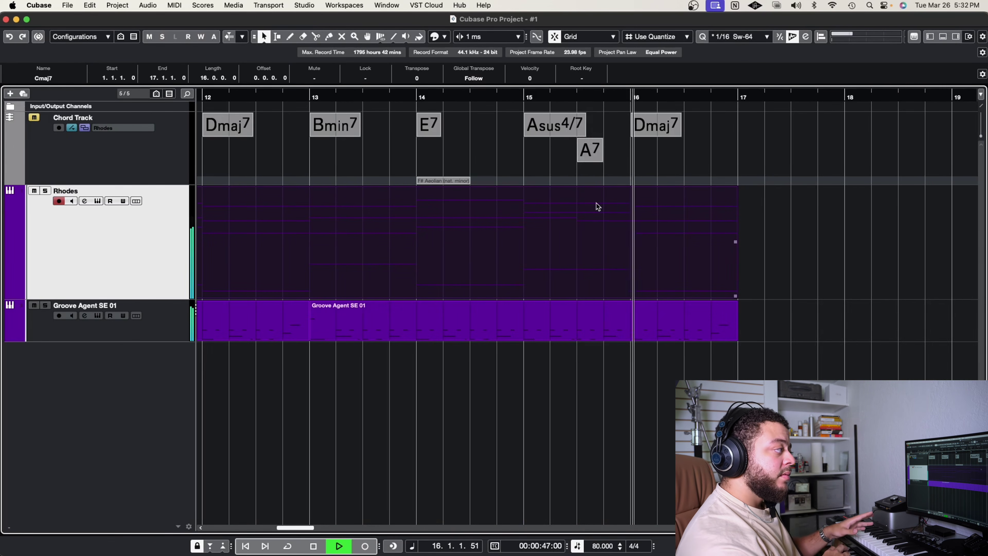
key("space")
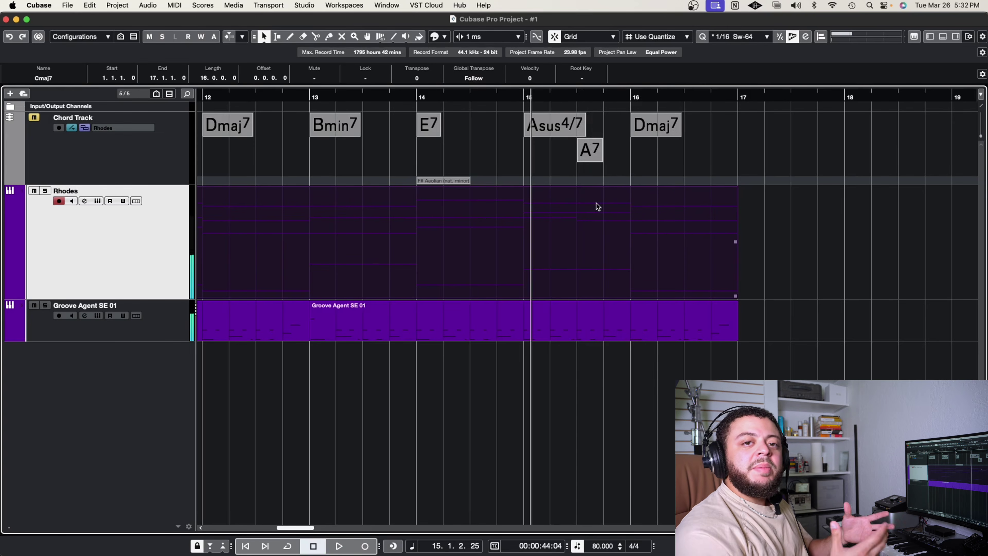